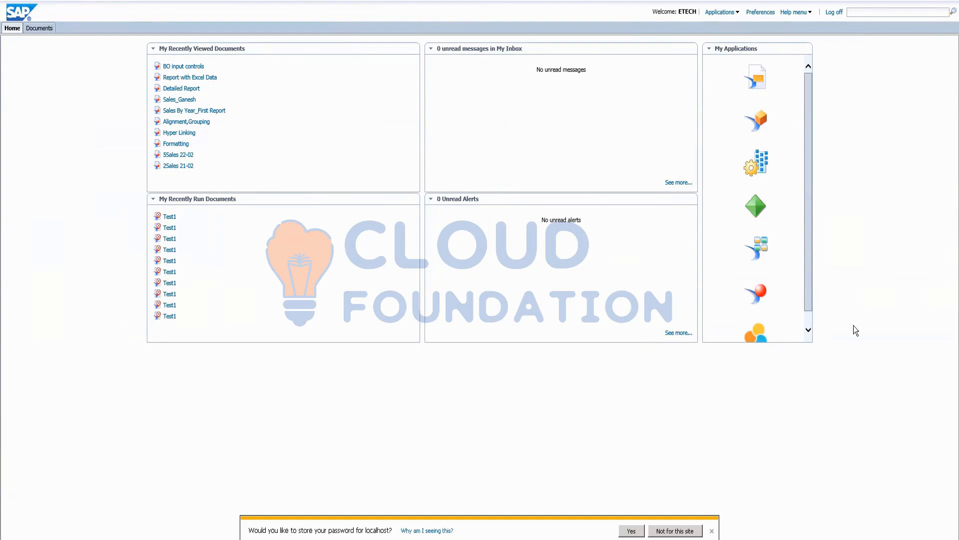
{"action": "scroll", "coordinate": [815, 225], "scroll_direction": "down", "scroll_amount": 1}
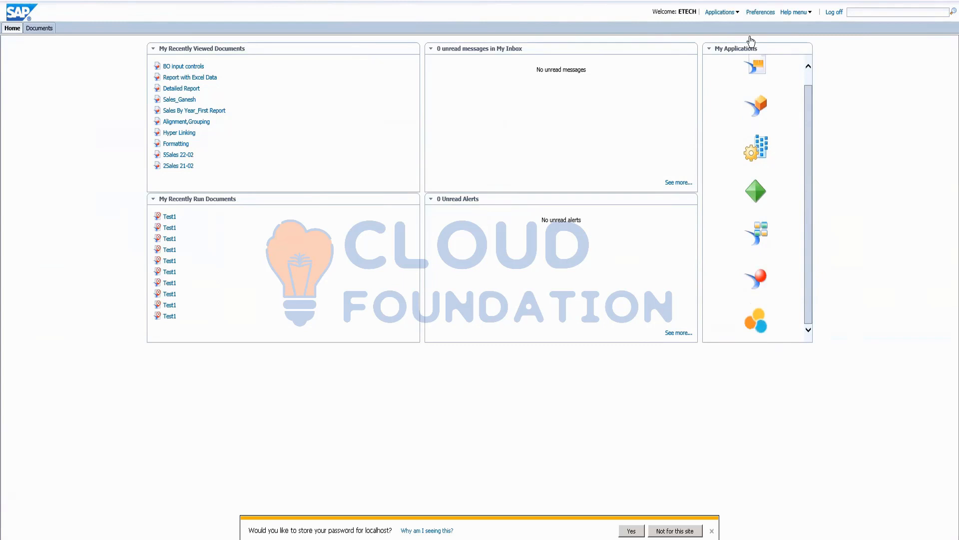
{"action": "left_click", "coordinate": [730, 13]}
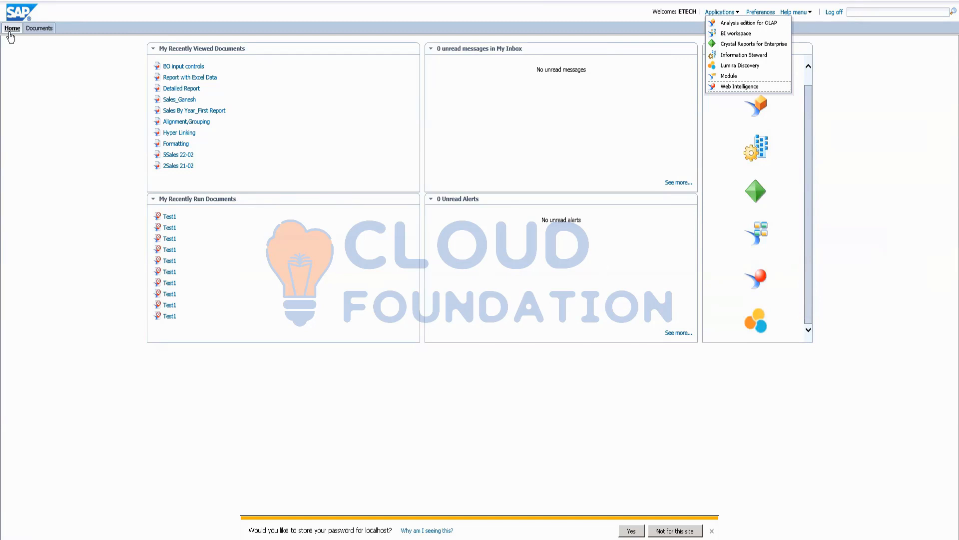
Create a folder named with the person's first name under My Favorites in the documents area and open it.
{"action": "left_click", "coordinate": [39, 30]}
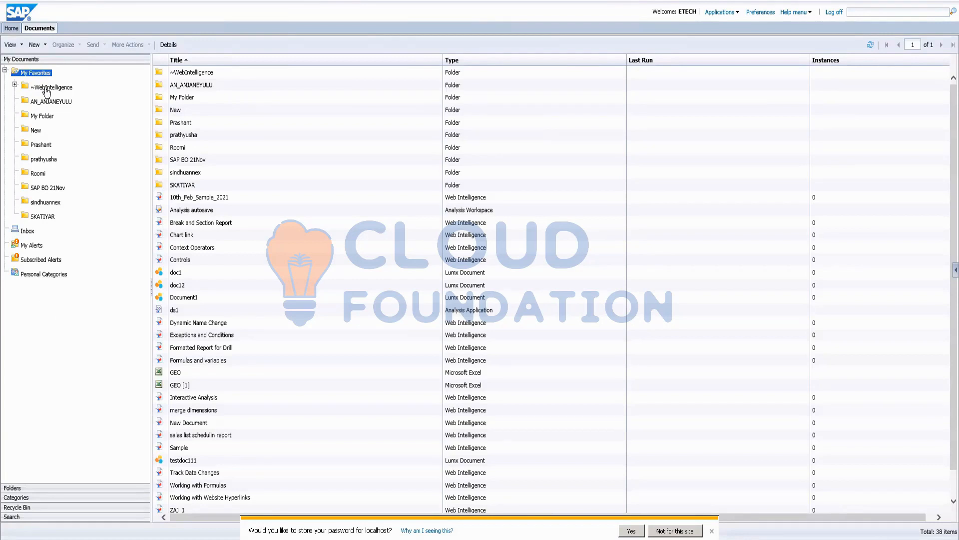
{"action": "right_click", "coordinate": [31, 313]}
{"action": "left_click", "coordinate": [13, 329]}
{"action": "right_click", "coordinate": [40, 77]}
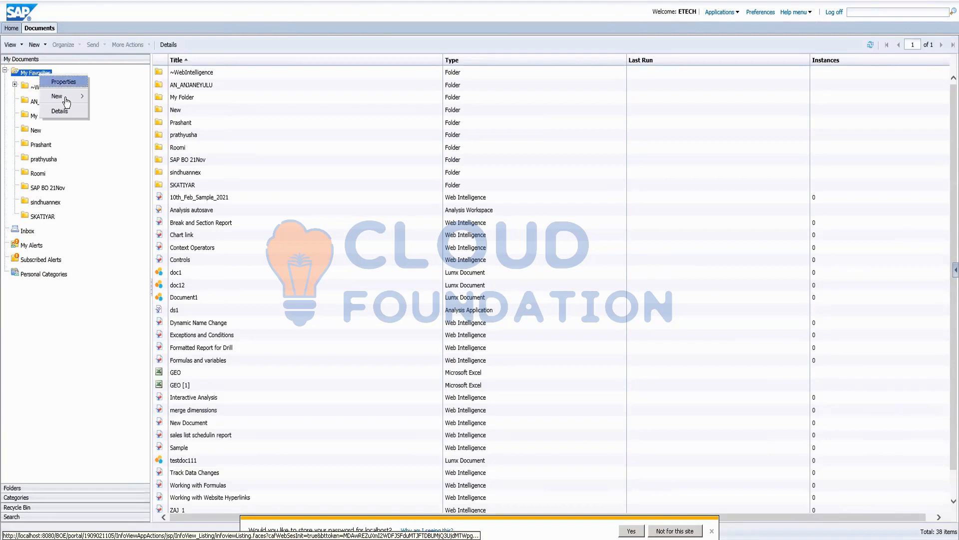
{"action": "mouse_move", "coordinate": [67, 101]}
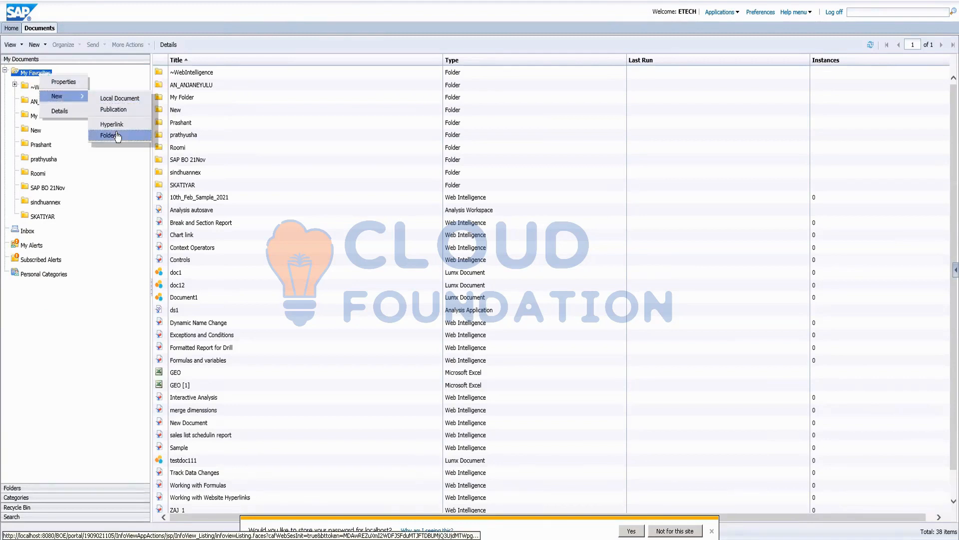
{"action": "left_click", "coordinate": [117, 135]}
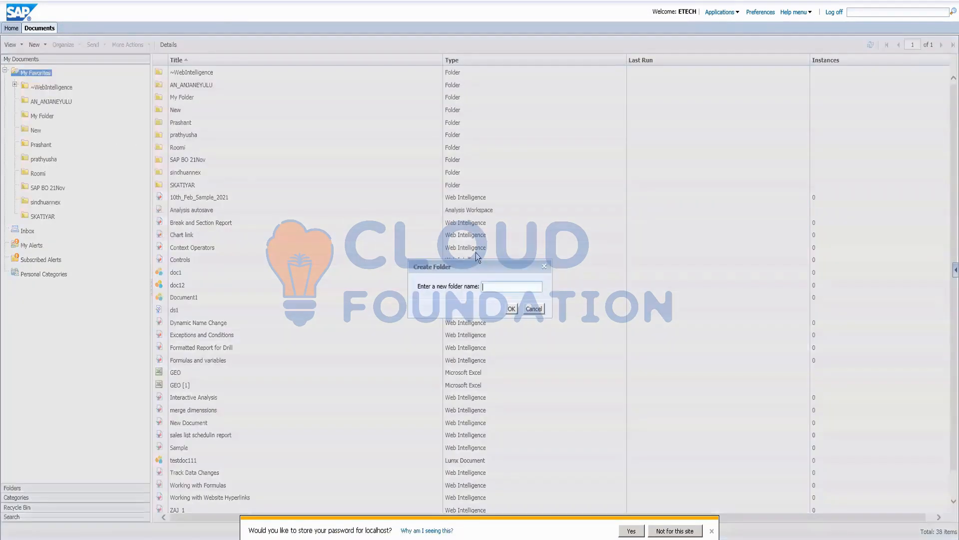
{"action": "type", "text": "Renuka"}
{"action": "key", "text": "Return"}
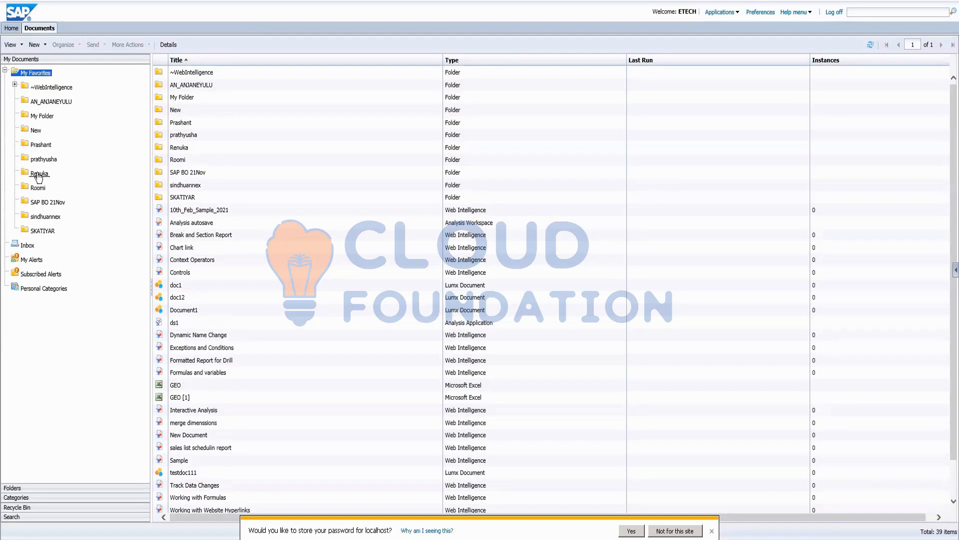
{"action": "left_click", "coordinate": [38, 175]}
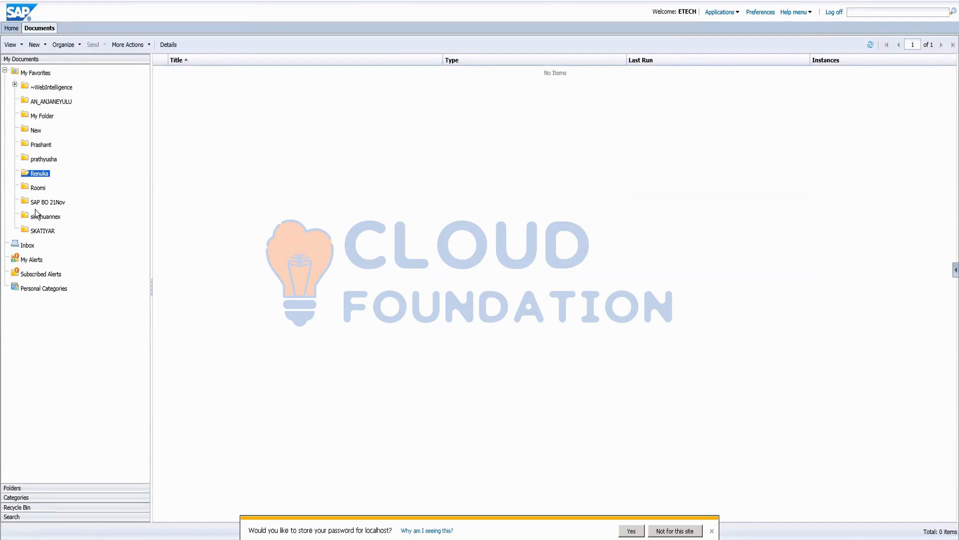
Look through the Public Folders, Corporate Categories, Recycle Bin and Search sections of the documents area, ending back at My Documents.
{"action": "left_click", "coordinate": [8, 490]}
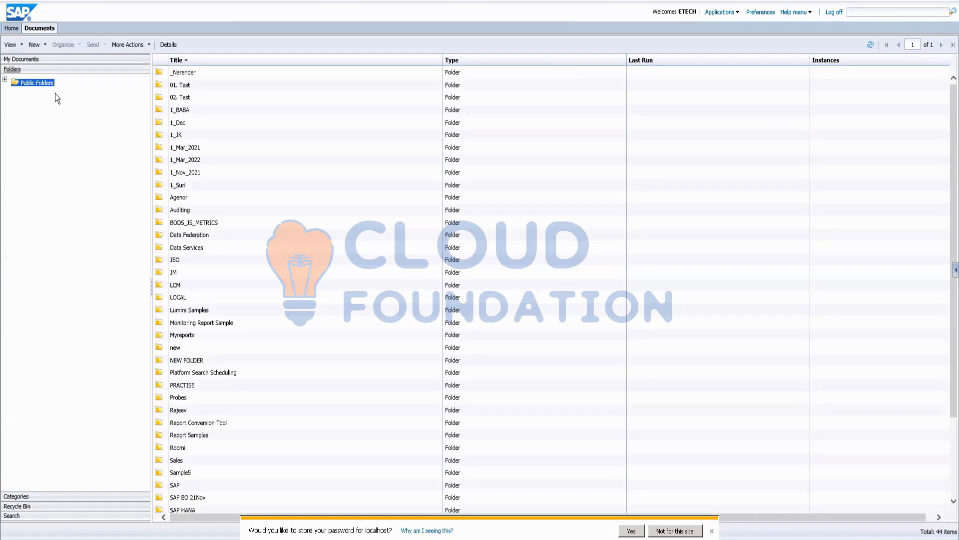
{"action": "scroll", "coordinate": [273, 317], "scroll_direction": "down", "scroll_amount": 3}
{"action": "scroll", "coordinate": [271, 314], "scroll_direction": "up", "scroll_amount": 3}
{"action": "left_click", "coordinate": [15, 496]}
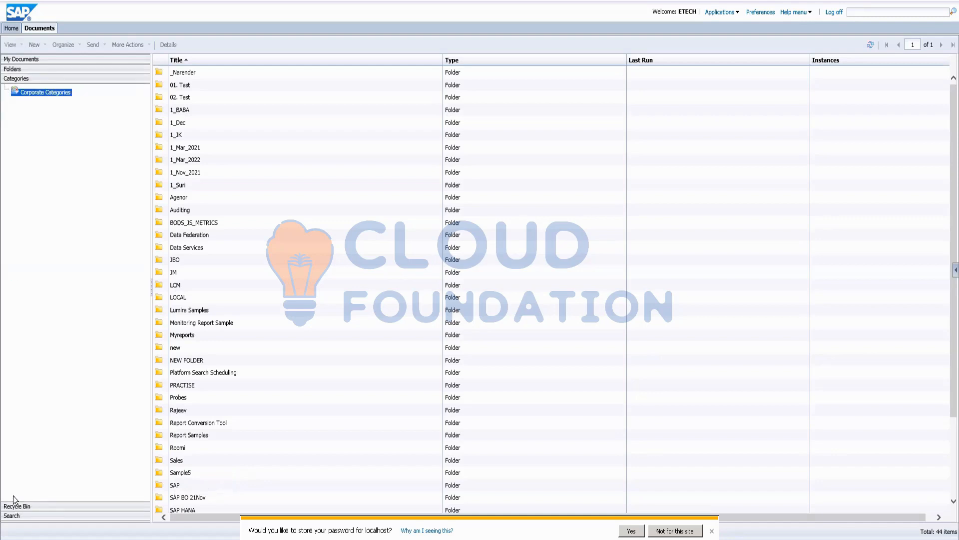
{"action": "left_click", "coordinate": [17, 506]}
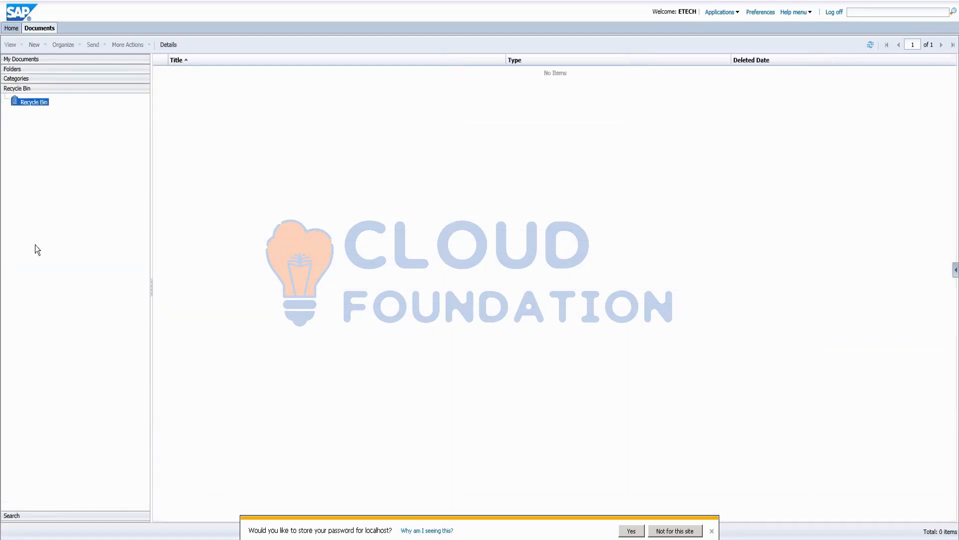
{"action": "left_click", "coordinate": [12, 517]}
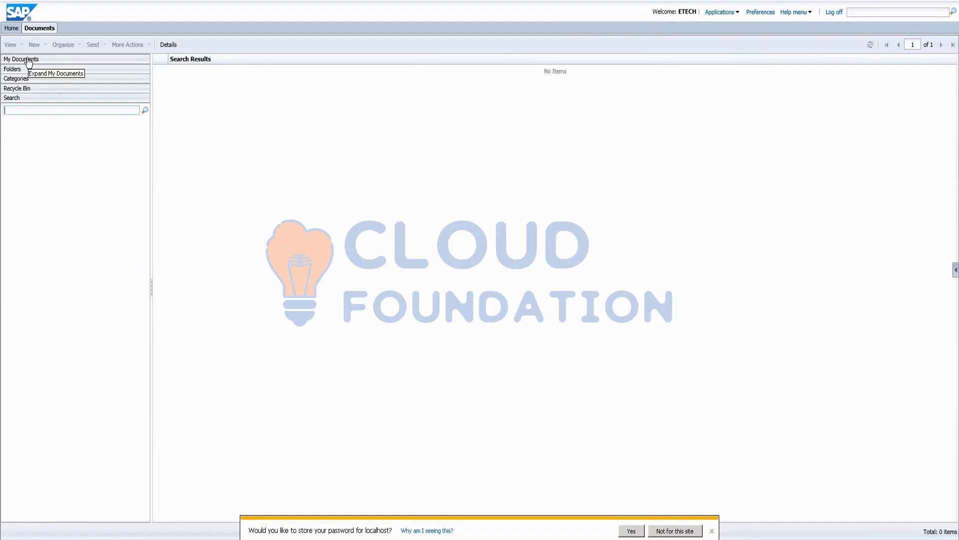
{"action": "left_click", "coordinate": [29, 62]}
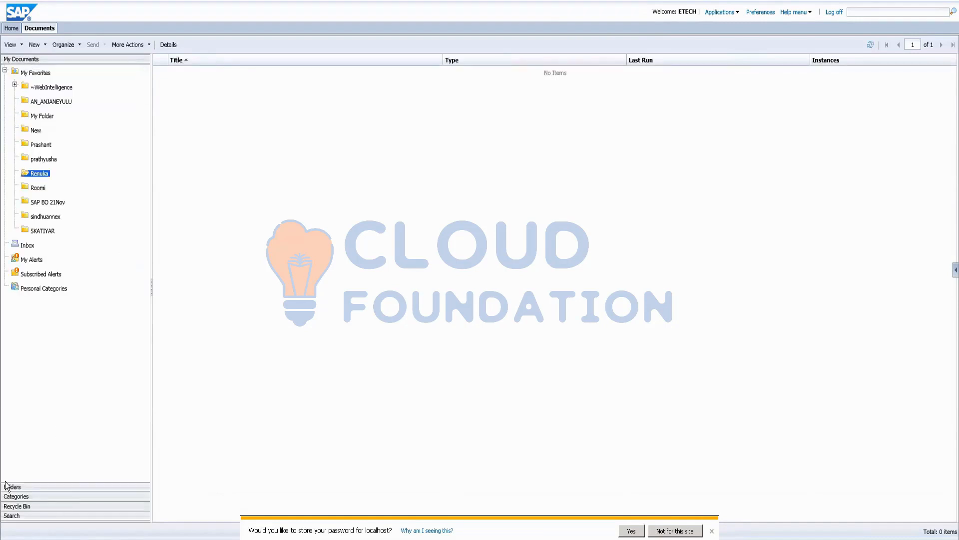
{"action": "left_click", "coordinate": [8, 488]}
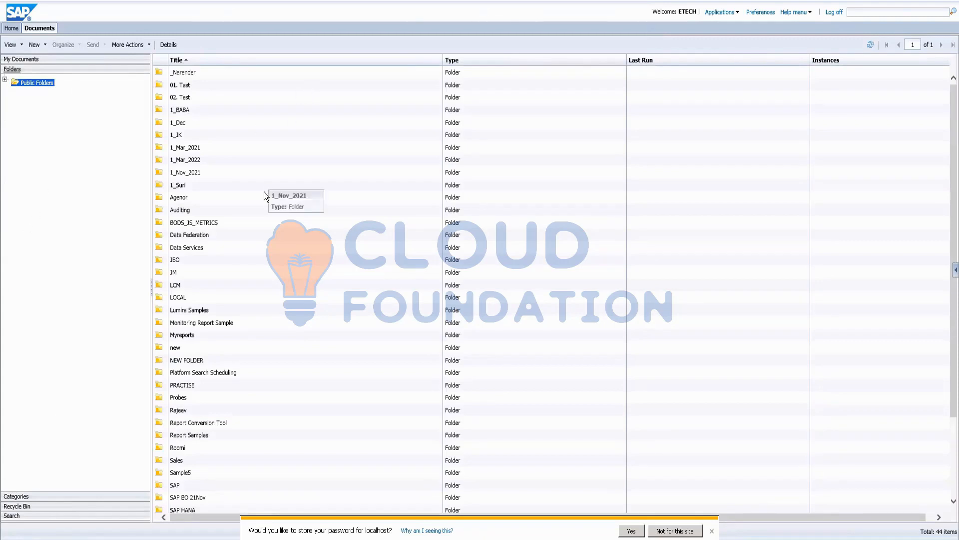
{"action": "scroll", "coordinate": [265, 195], "scroll_direction": "down", "scroll_amount": 3}
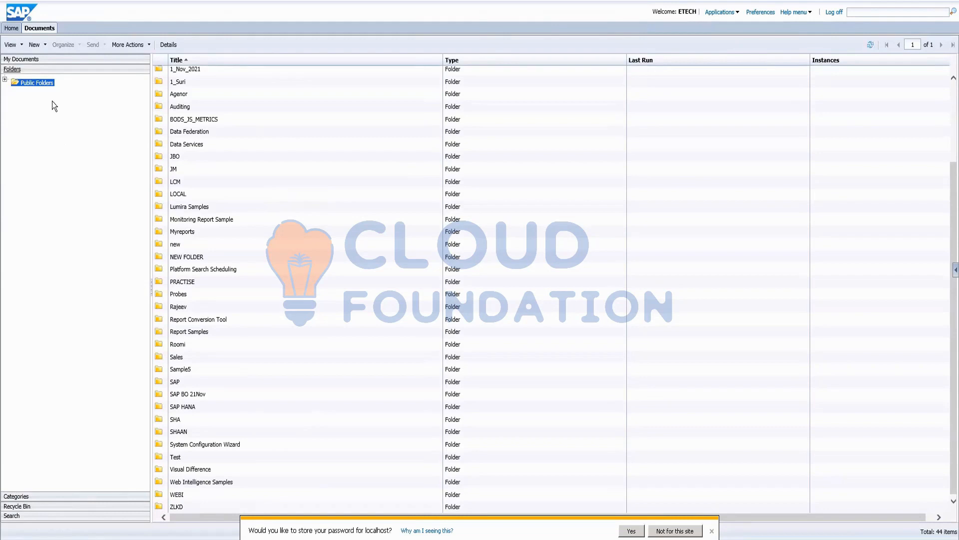
{"action": "left_click", "coordinate": [22, 60]}
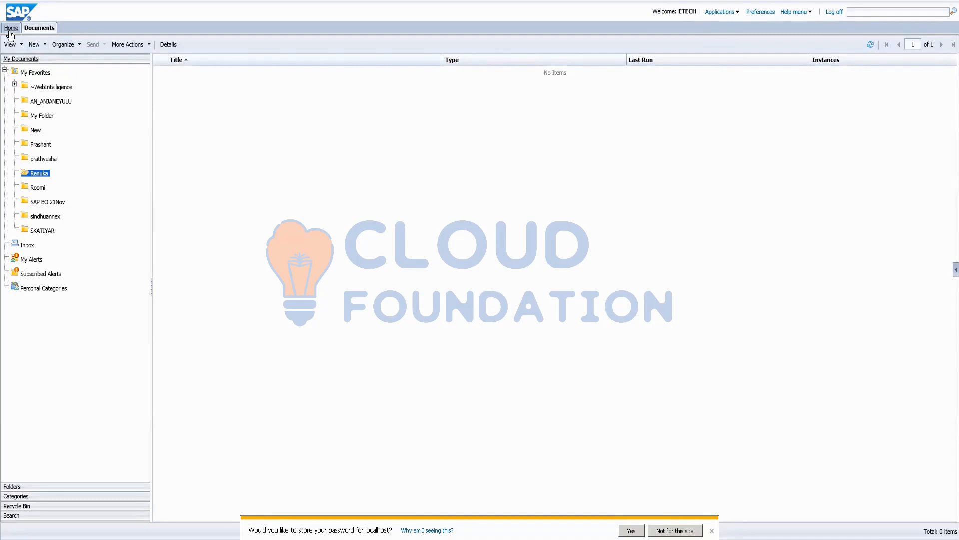
Launch the Web Intelligence application from the home page and start a new document to bring up its data source choices.
{"action": "left_click", "coordinate": [10, 31]}
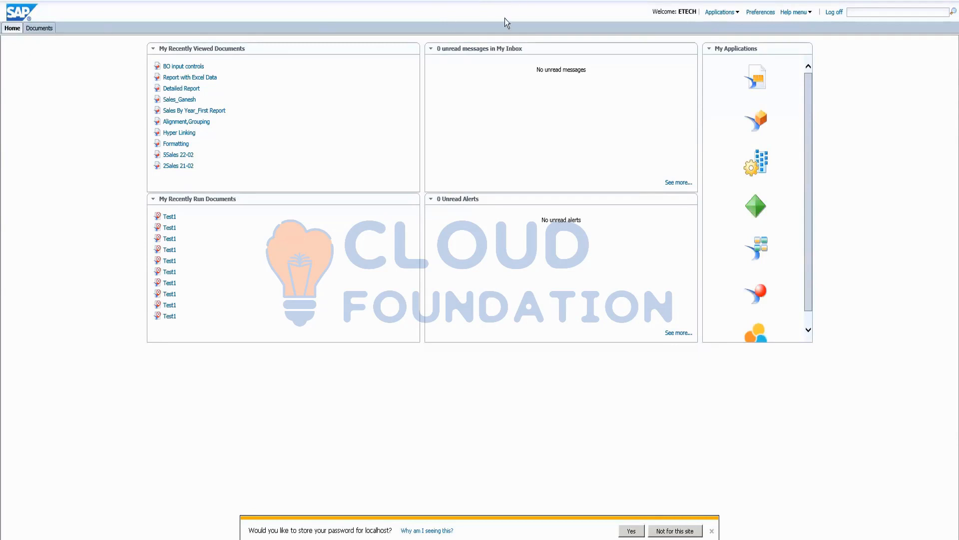
{"action": "left_click", "coordinate": [720, 13]}
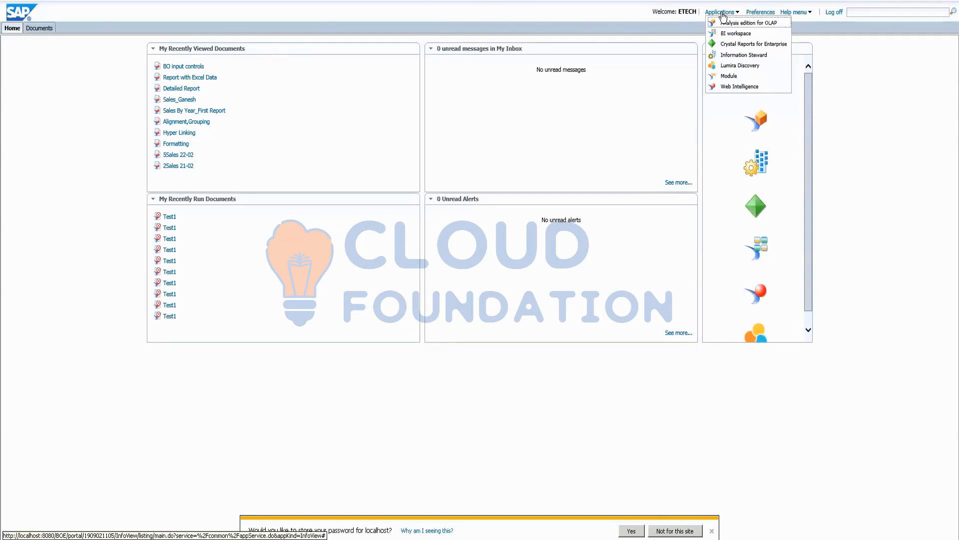
{"action": "left_click", "coordinate": [723, 88]}
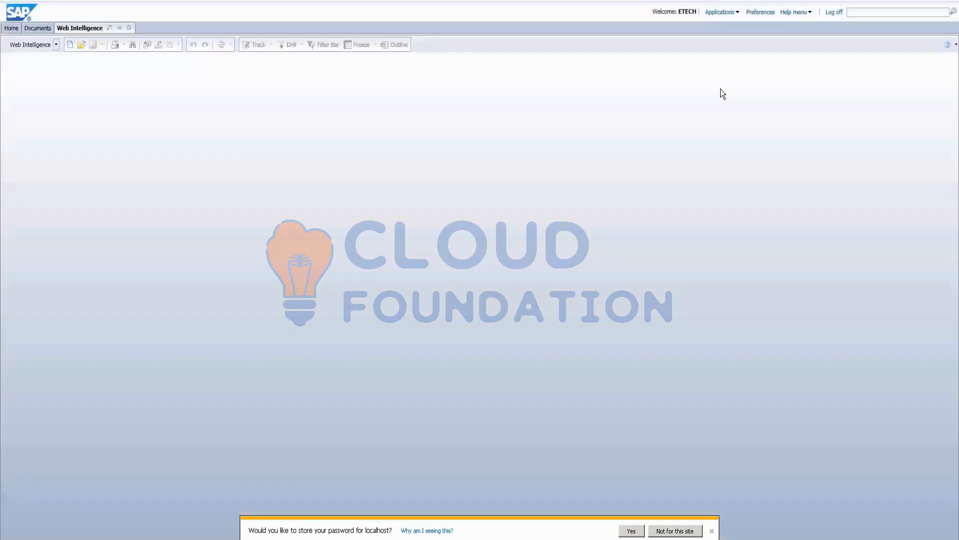
{"action": "left_click", "coordinate": [69, 44]}
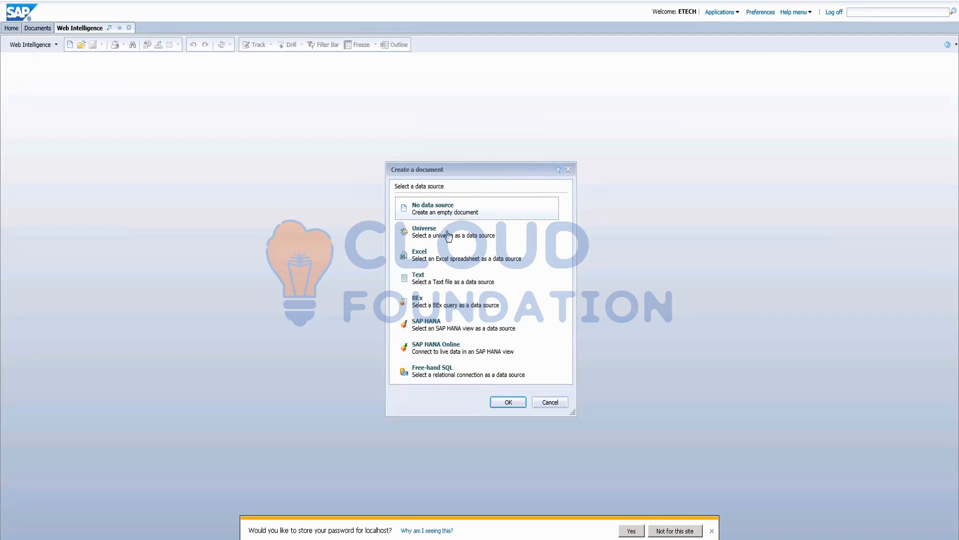
Highlight the Universe data source, check the personal and public folders in the documents area, and return to the Web Intelligence document creation.
{"action": "left_click", "coordinate": [423, 238]}
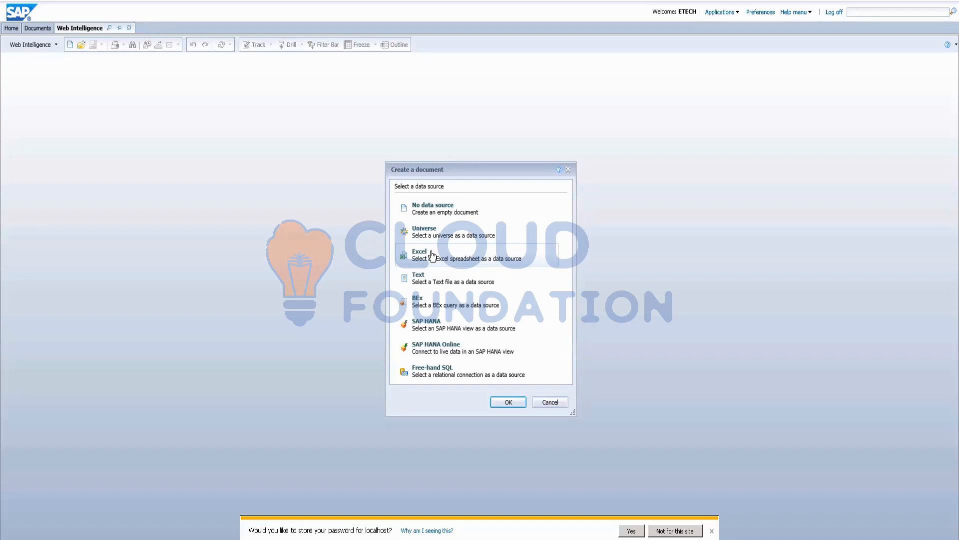
{"action": "left_click", "coordinate": [36, 28]}
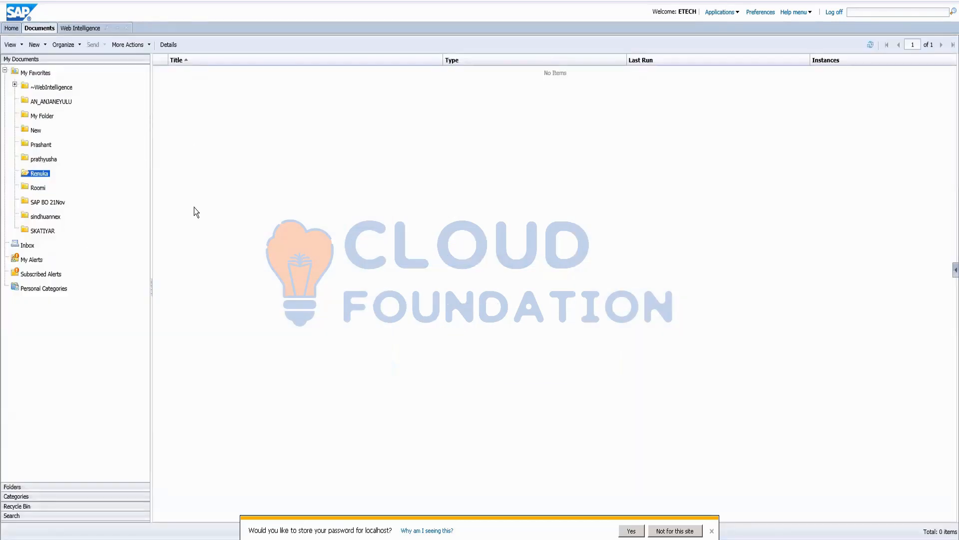
{"action": "left_click", "coordinate": [7, 488]}
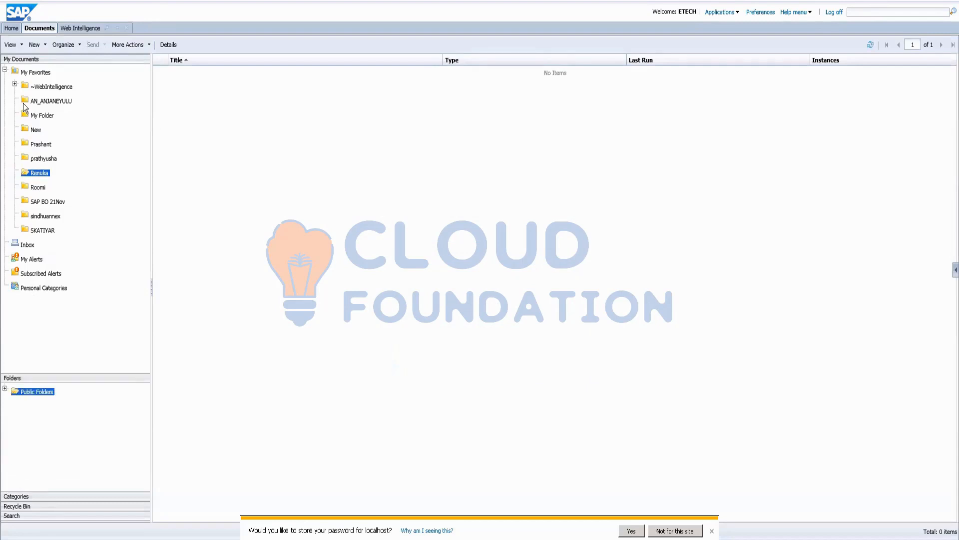
{"action": "left_click", "coordinate": [80, 28]}
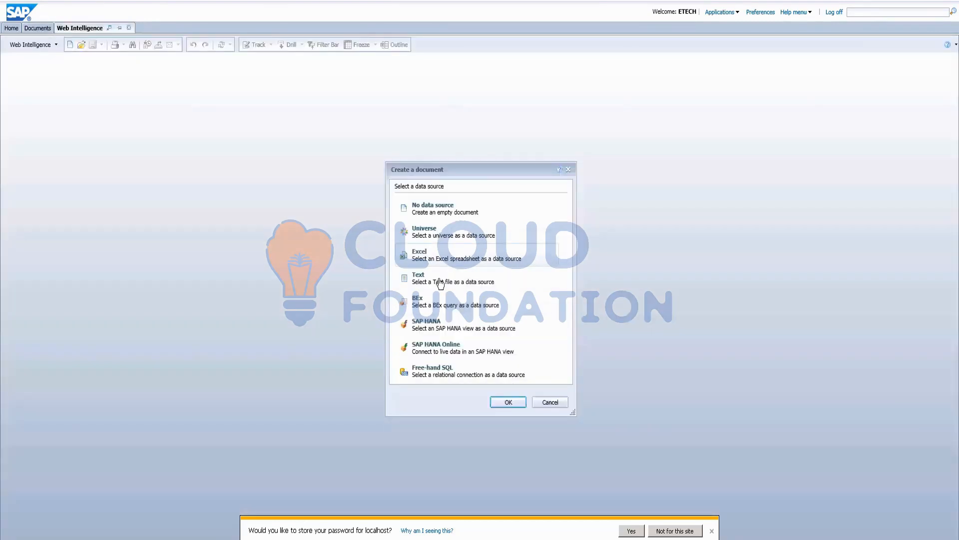
Examine the Text, BEx, SAP HANA and SAP HANA Online data source options, comparing BEx with Universe and leaving Universe selected.
{"action": "left_click", "coordinate": [440, 283]}
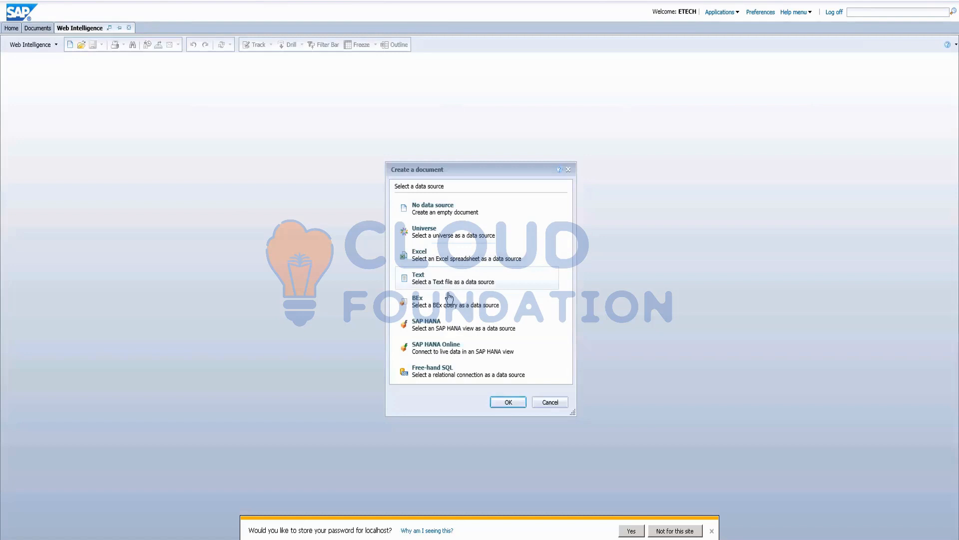
{"action": "left_click", "coordinate": [429, 309]}
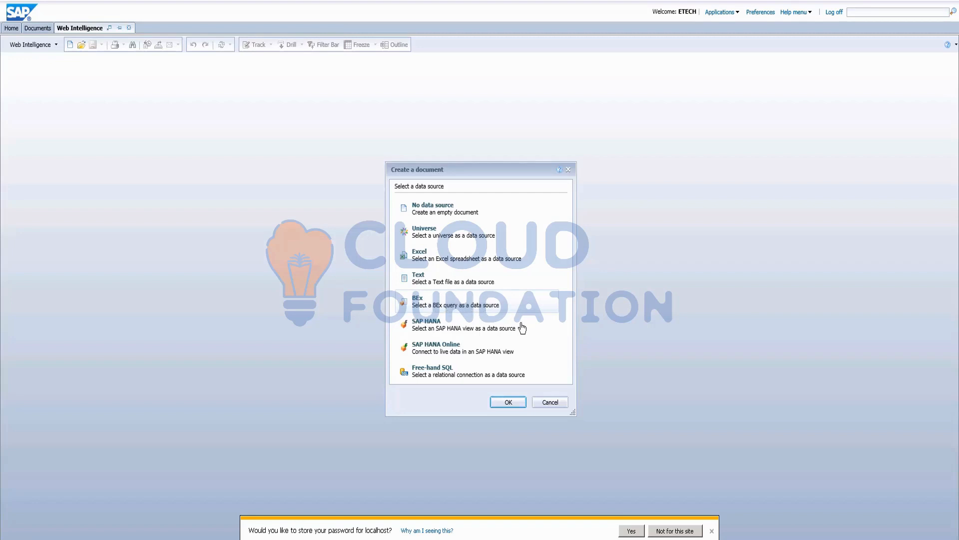
{"action": "left_click", "coordinate": [446, 329]}
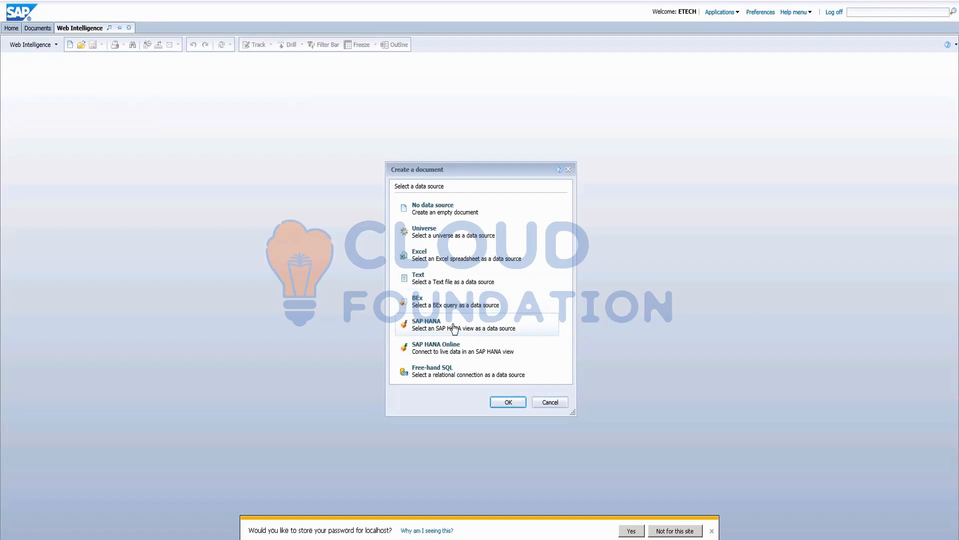
{"action": "left_click", "coordinate": [449, 351]}
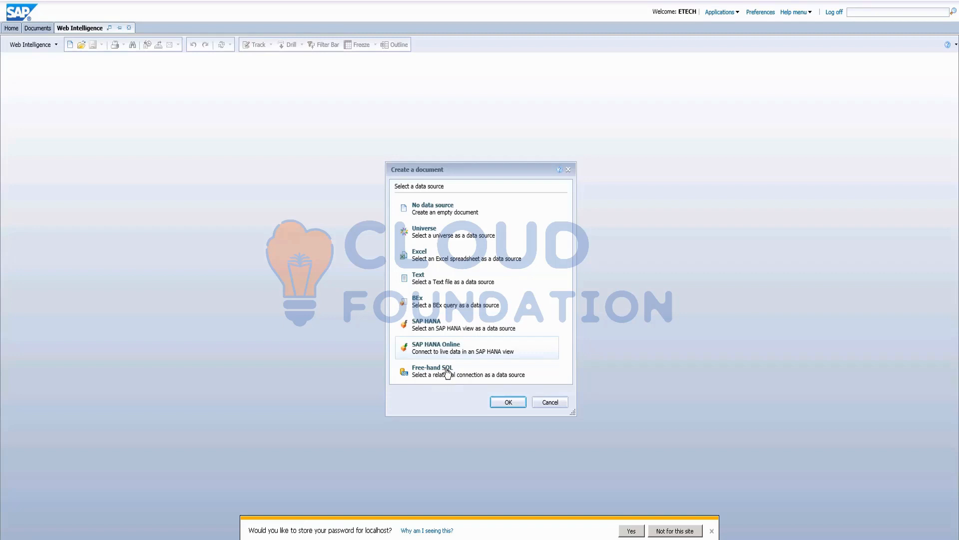
{"action": "left_click", "coordinate": [436, 234]}
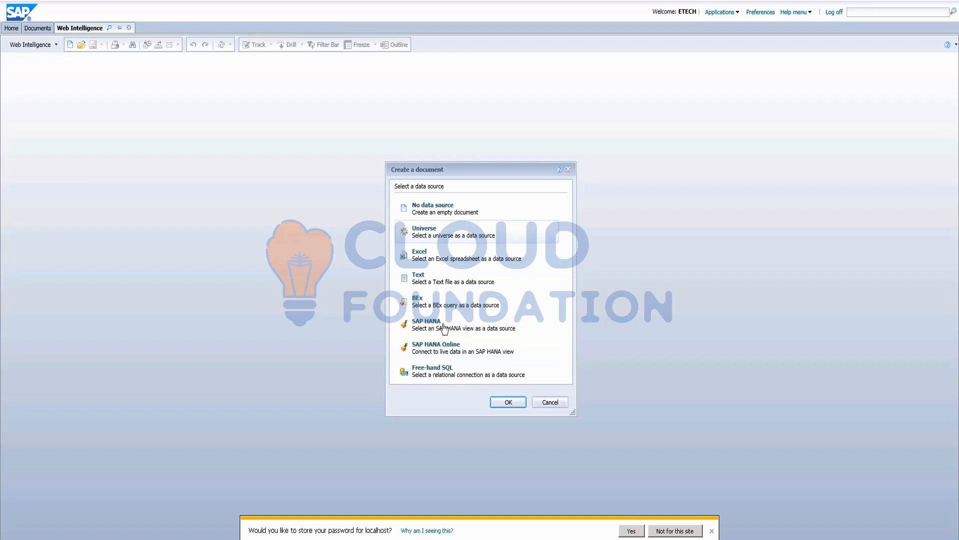
{"action": "left_click", "coordinate": [430, 306]}
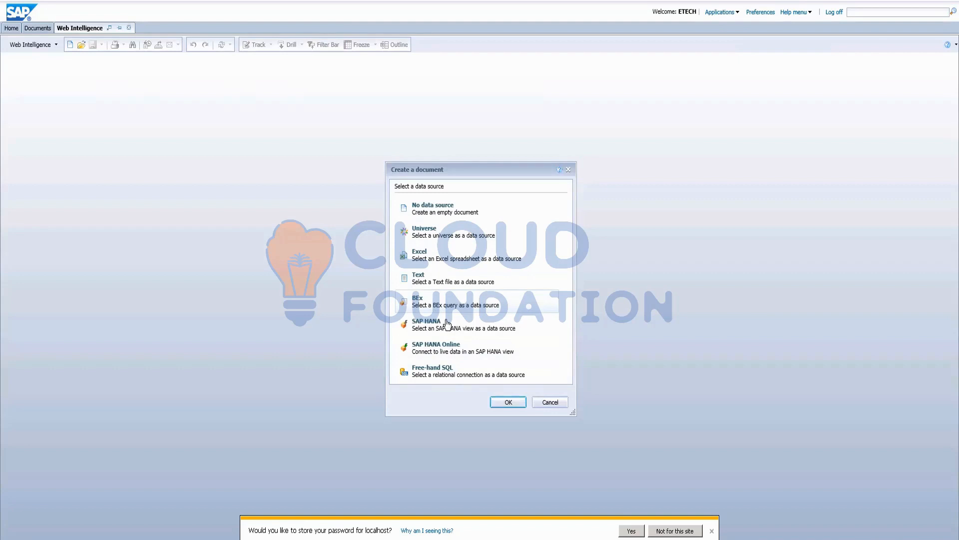
{"action": "left_click", "coordinate": [424, 236]}
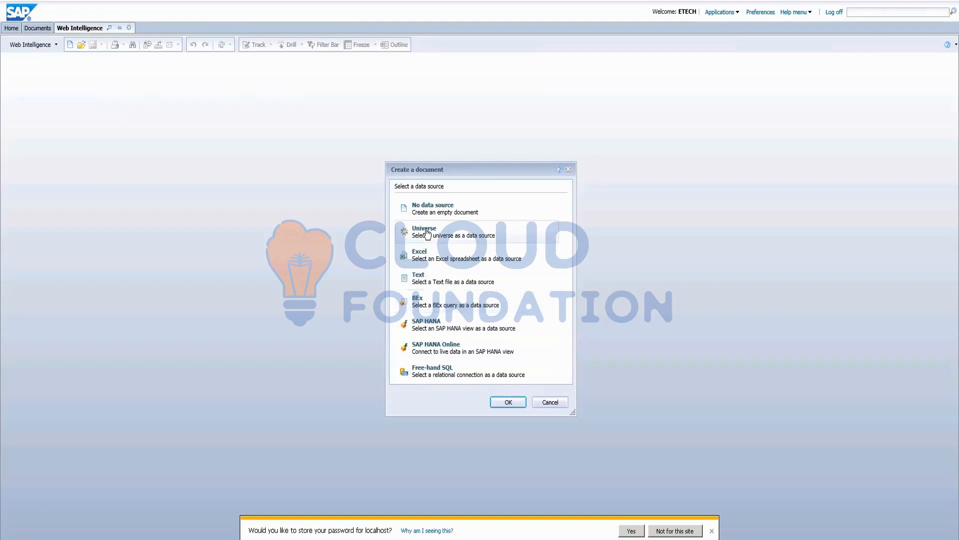
{"action": "left_click", "coordinate": [433, 308]}
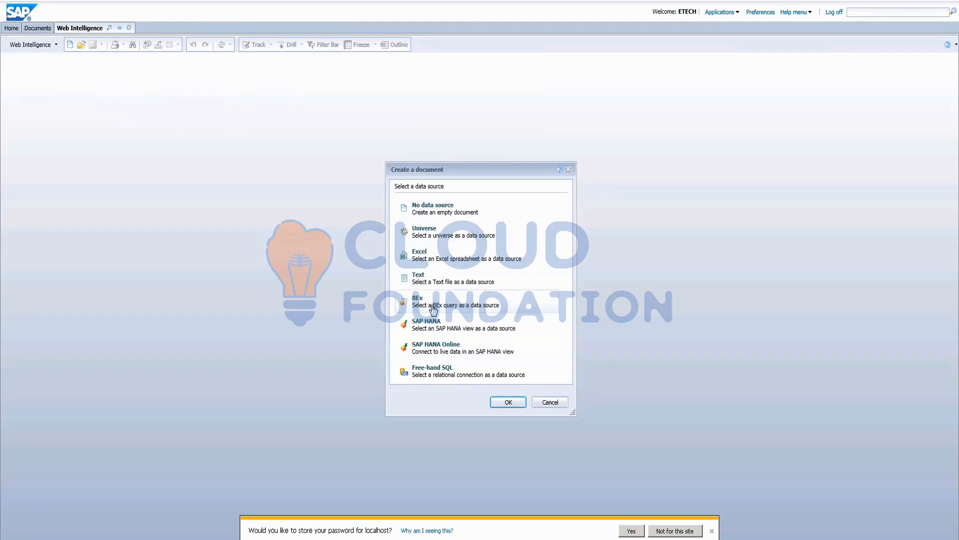
{"action": "left_click", "coordinate": [437, 237]}
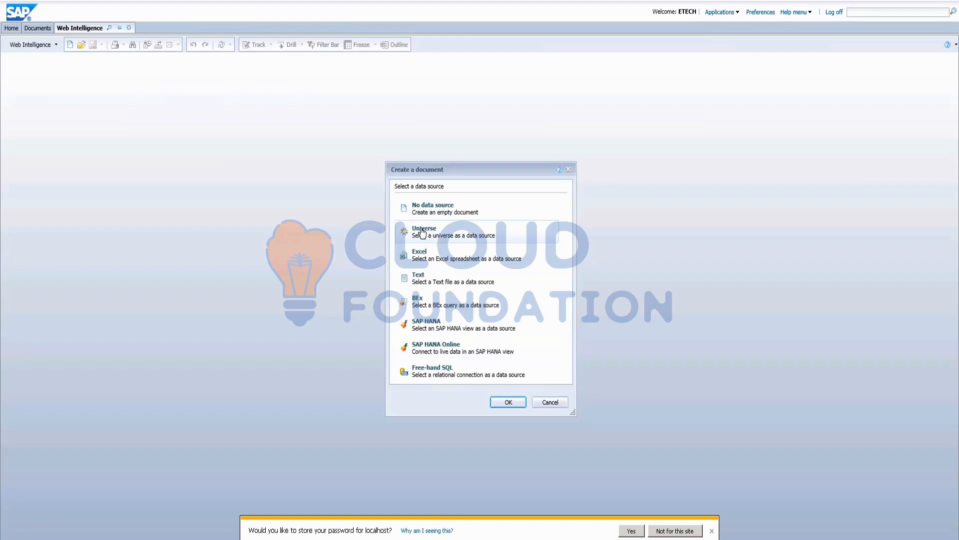
{"action": "left_click", "coordinate": [429, 305]}
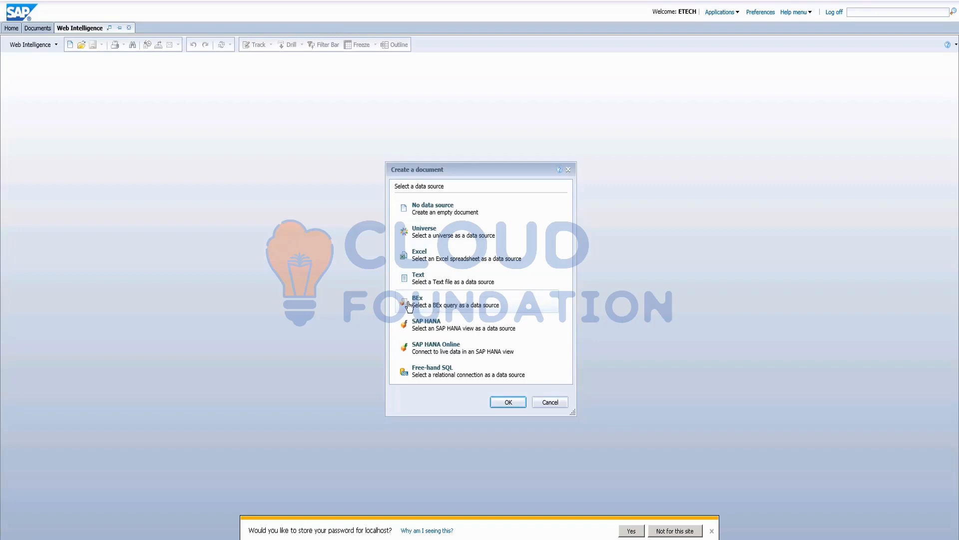
{"action": "left_click", "coordinate": [437, 233]}
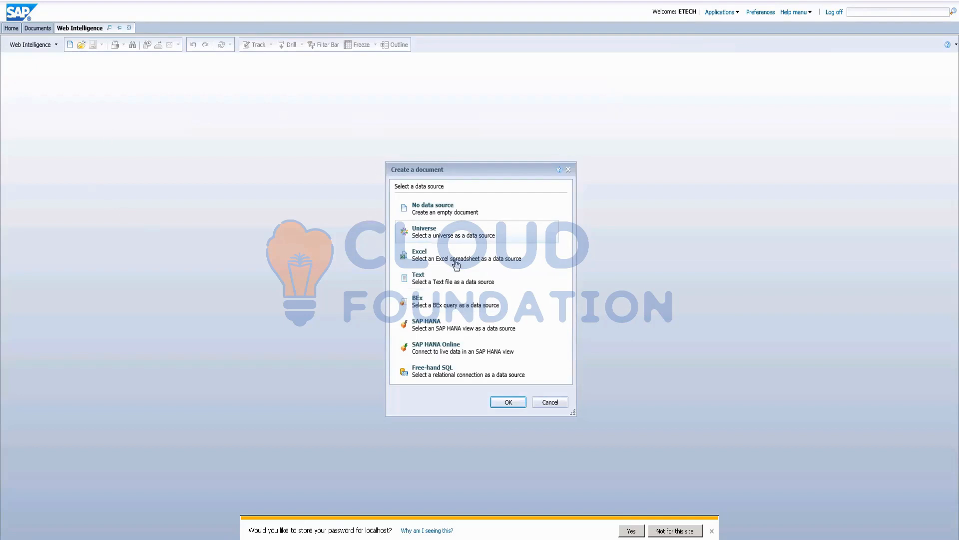
Choose Universe as the data source and select the eFashion universe with revision 132 for the query.
{"action": "double_click", "coordinate": [439, 233]}
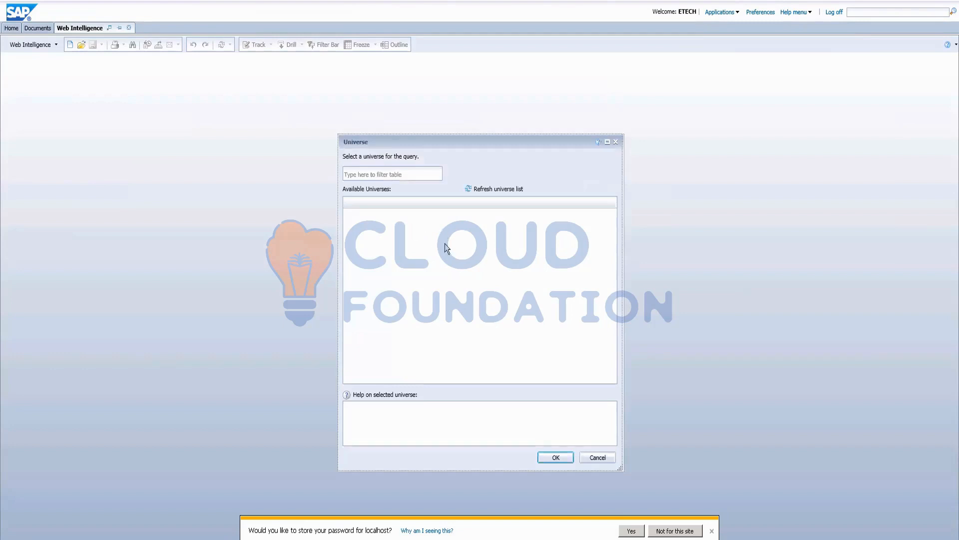
{"action": "scroll", "coordinate": [417, 277], "scroll_direction": "down", "scroll_amount": 5}
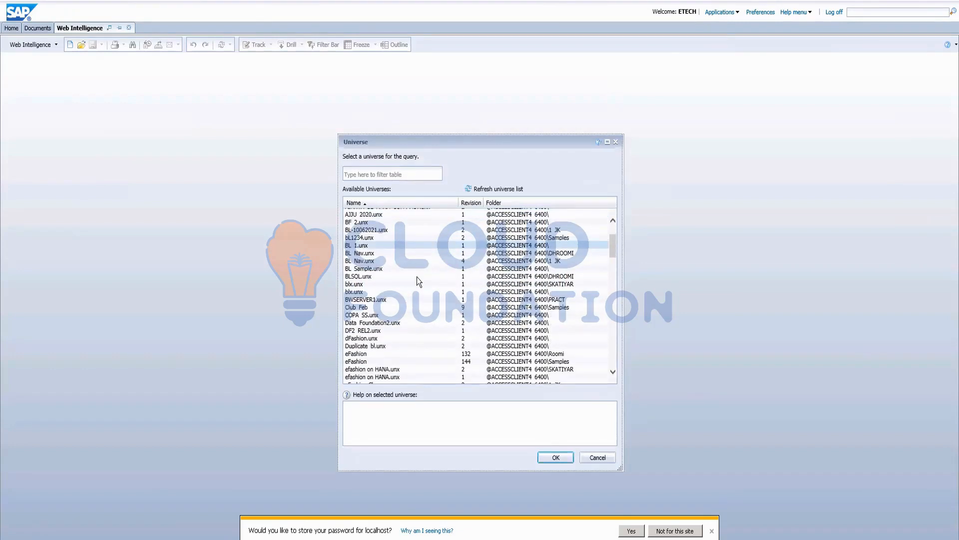
{"action": "scroll", "coordinate": [403, 322], "scroll_direction": "down", "scroll_amount": 3}
{"action": "scroll", "coordinate": [405, 326], "scroll_direction": "down", "scroll_amount": 5}
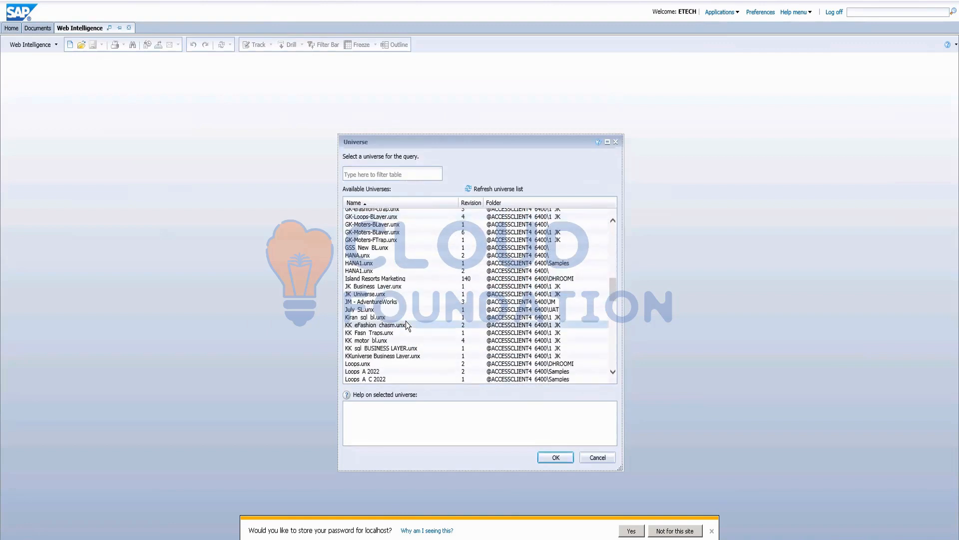
{"action": "scroll", "coordinate": [405, 321], "scroll_direction": "up", "scroll_amount": 8}
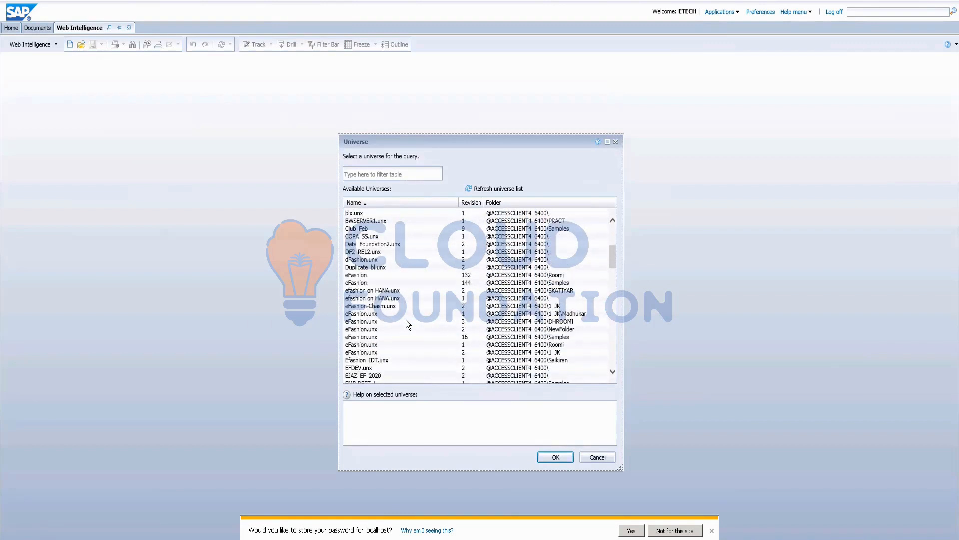
{"action": "left_click", "coordinate": [364, 276]}
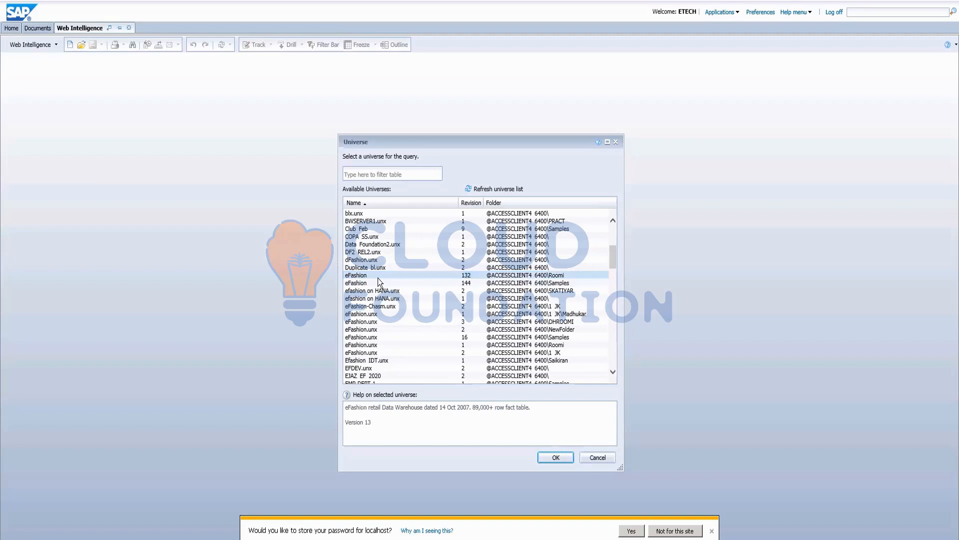
{"action": "left_click", "coordinate": [555, 457]}
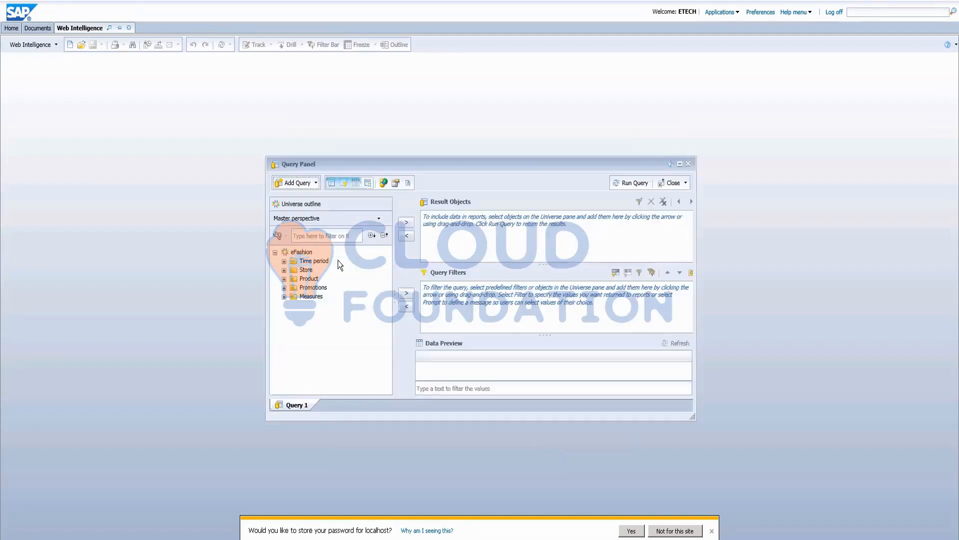
Examine the eFashion universe outline, looking through the objects in the Time period, Store, Product and Promotions folders.
{"action": "left_click", "coordinate": [284, 261]}
{"action": "left_click", "coordinate": [284, 260]}
{"action": "left_click", "coordinate": [284, 270]}
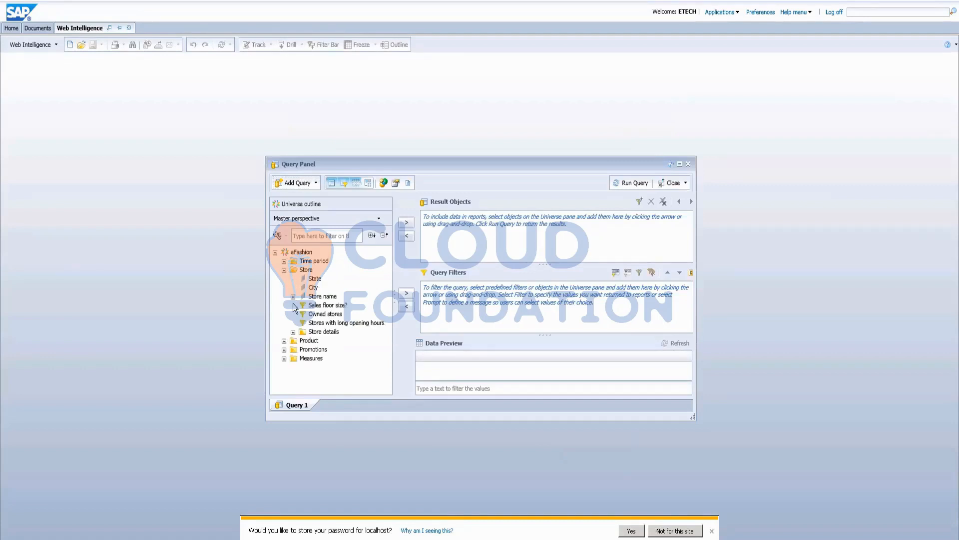
{"action": "left_click", "coordinate": [284, 341]}
{"action": "scroll", "coordinate": [335, 347], "scroll_direction": "down", "scroll_amount": 3}
{"action": "scroll", "coordinate": [337, 356], "scroll_direction": "down", "scroll_amount": 1}
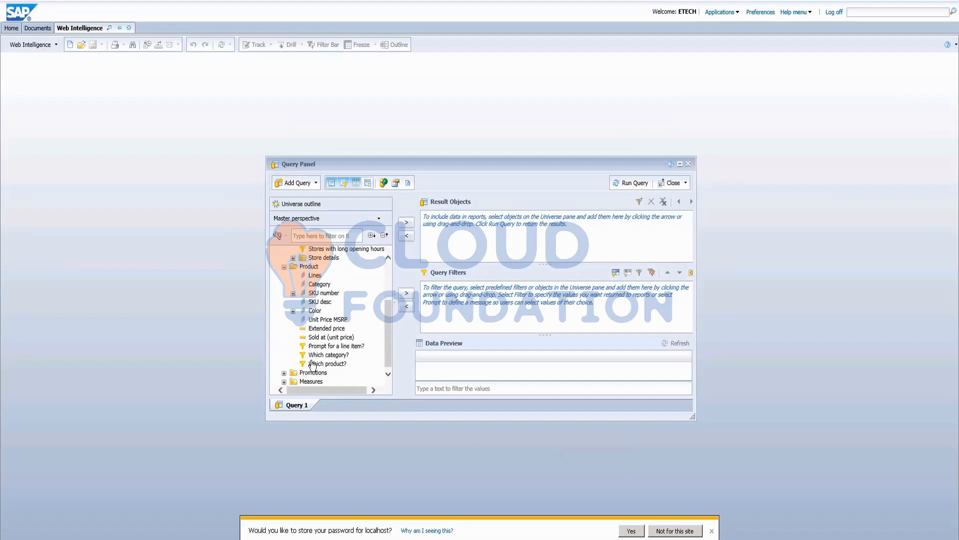
{"action": "left_click", "coordinate": [284, 373]}
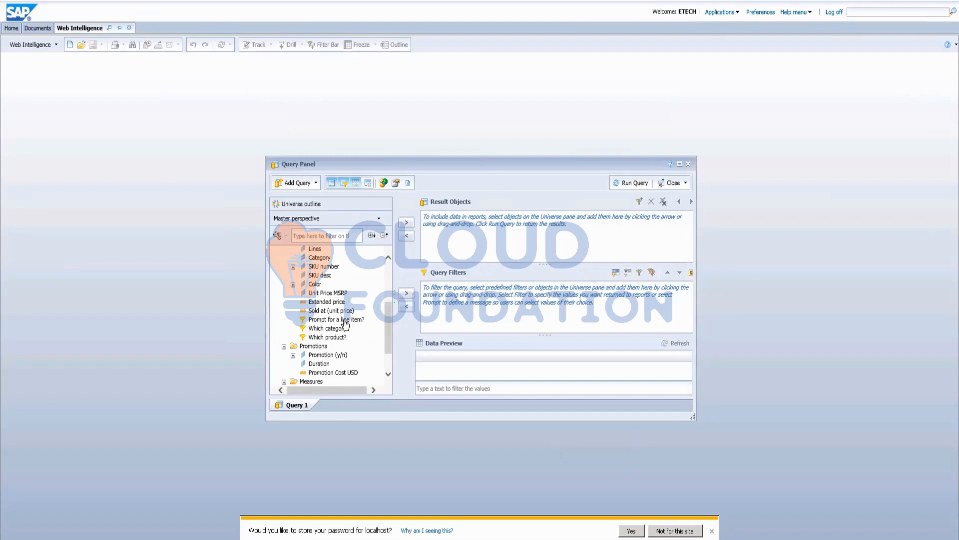
{"action": "scroll", "coordinate": [345, 323], "scroll_direction": "up", "scroll_amount": 5}
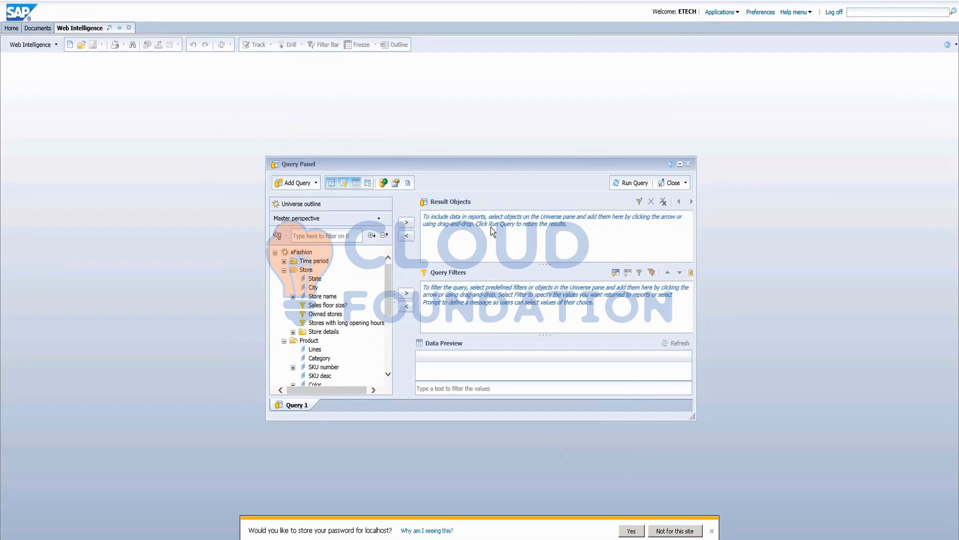
Add State from the Store folder and Sales revenue from the Measures folder to the query's result objects.
{"action": "left_click_drag", "start_coordinate": [389, 297], "coordinate": [385, 256]}
{"action": "left_click", "coordinate": [283, 261]}
{"action": "left_click", "coordinate": [283, 261]}
{"action": "left_click", "coordinate": [315, 278]}
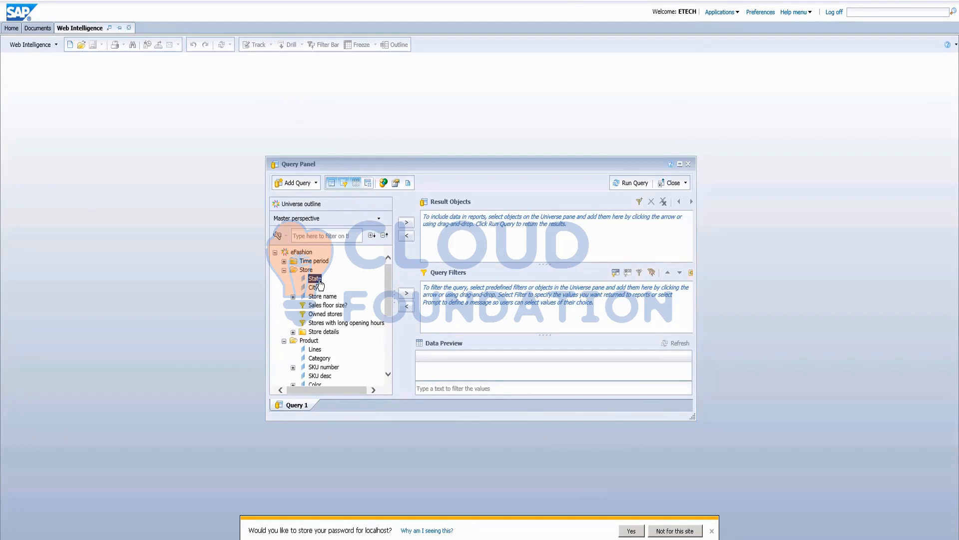
{"action": "left_click", "coordinate": [407, 223]}
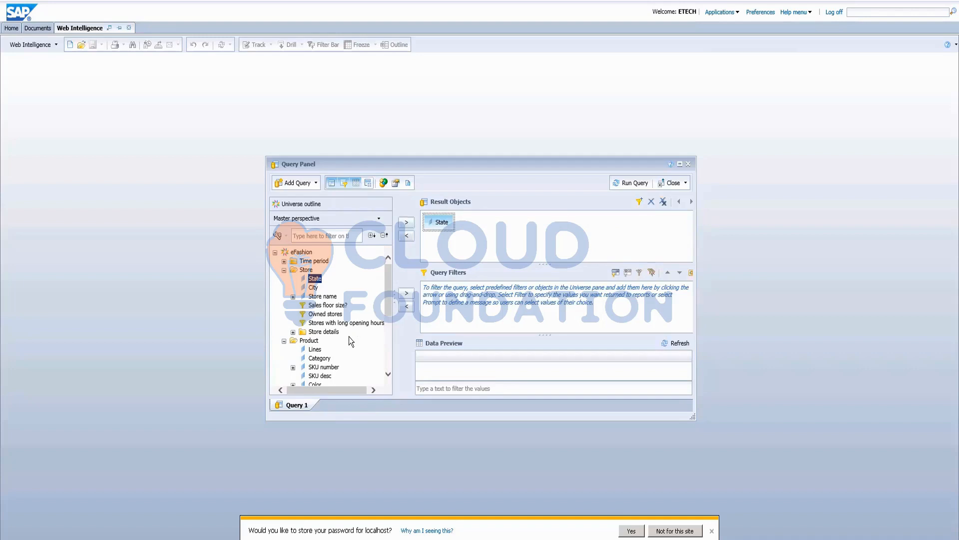
{"action": "scroll", "coordinate": [337, 330], "scroll_direction": "down", "scroll_amount": 3}
{"action": "left_click", "coordinate": [325, 364]}
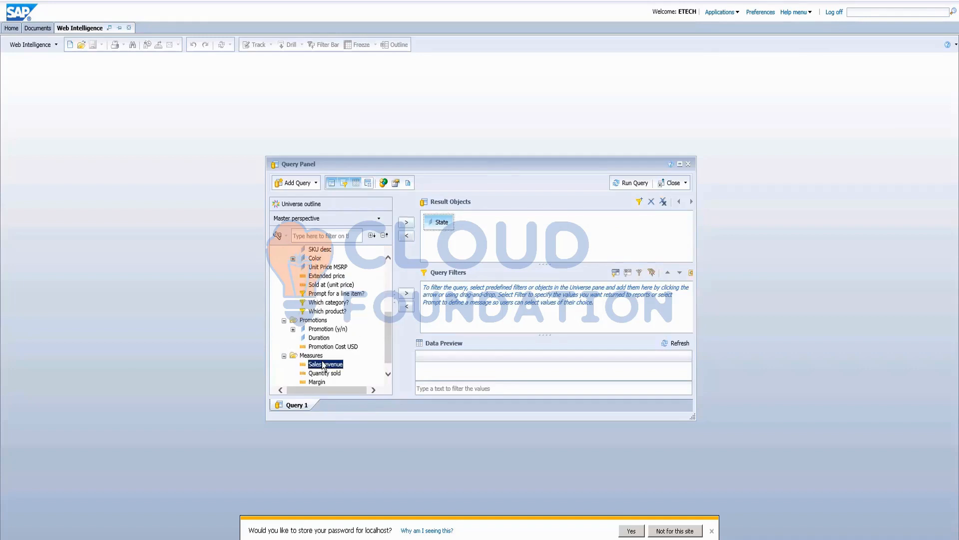
{"action": "left_click", "coordinate": [406, 222]}
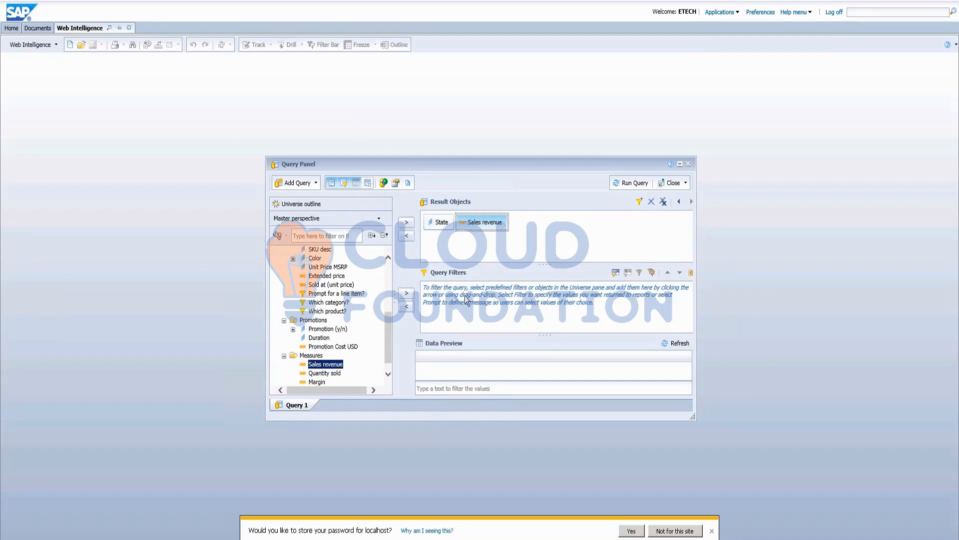
Add a query filter on Year from the Time period folder, set to Equal to 2017.
{"action": "scroll", "coordinate": [317, 281], "scroll_direction": "up", "scroll_amount": 1}
{"action": "scroll", "coordinate": [318, 281], "scroll_direction": "up", "scroll_amount": 4}
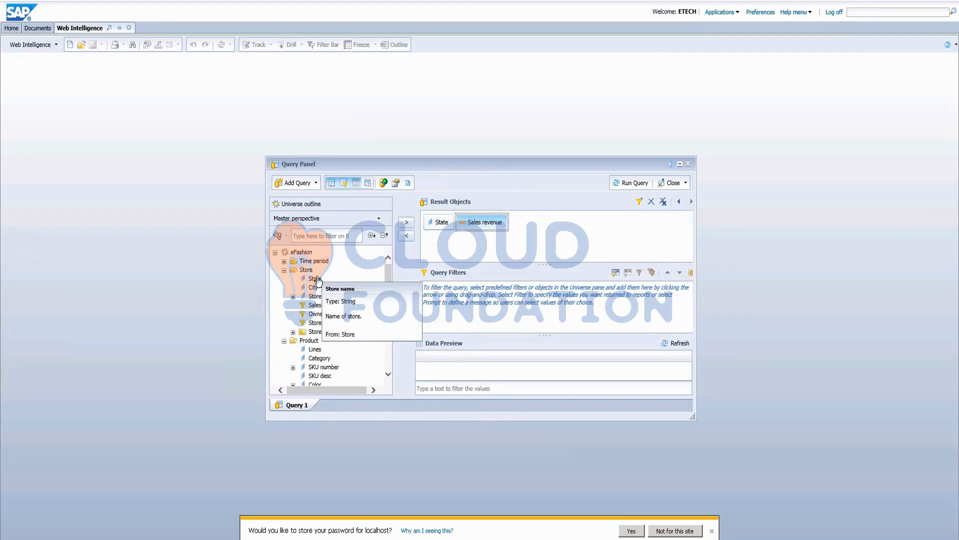
{"action": "left_click", "coordinate": [284, 260]}
{"action": "left_click", "coordinate": [314, 270]}
{"action": "left_click", "coordinate": [408, 294]}
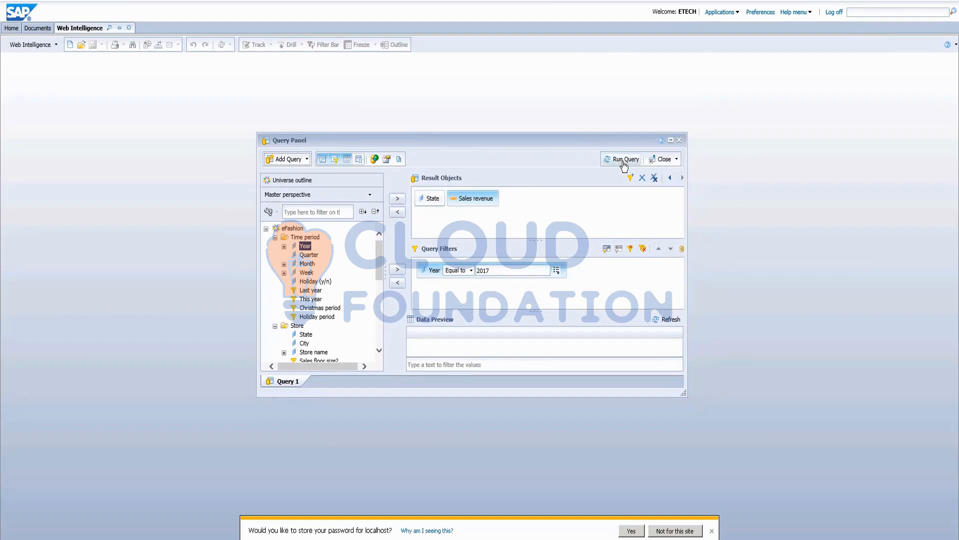
Open the BO input controls Web Intelligence document from the ~WebIntelligence folder under My Favorites.
{"action": "left_click", "coordinate": [40, 28]}
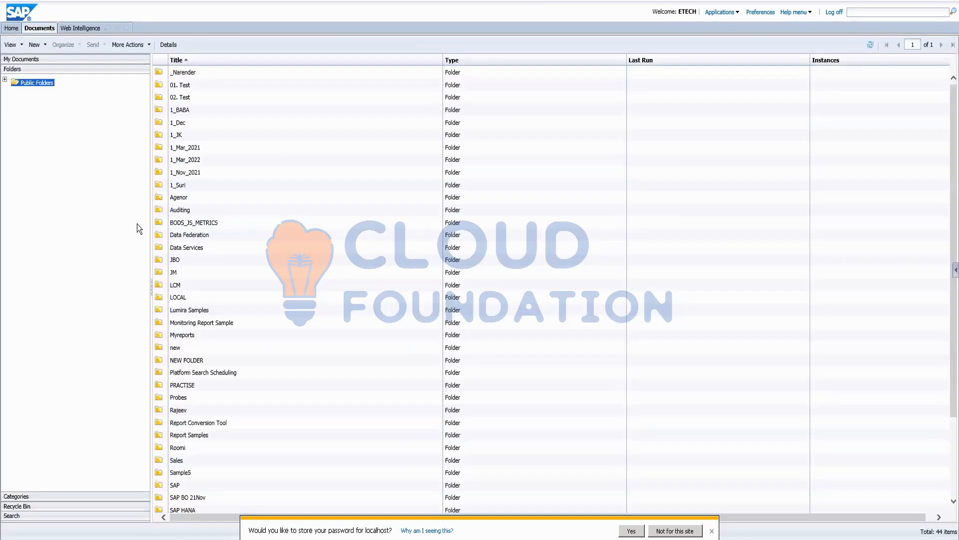
{"action": "left_click", "coordinate": [17, 60]}
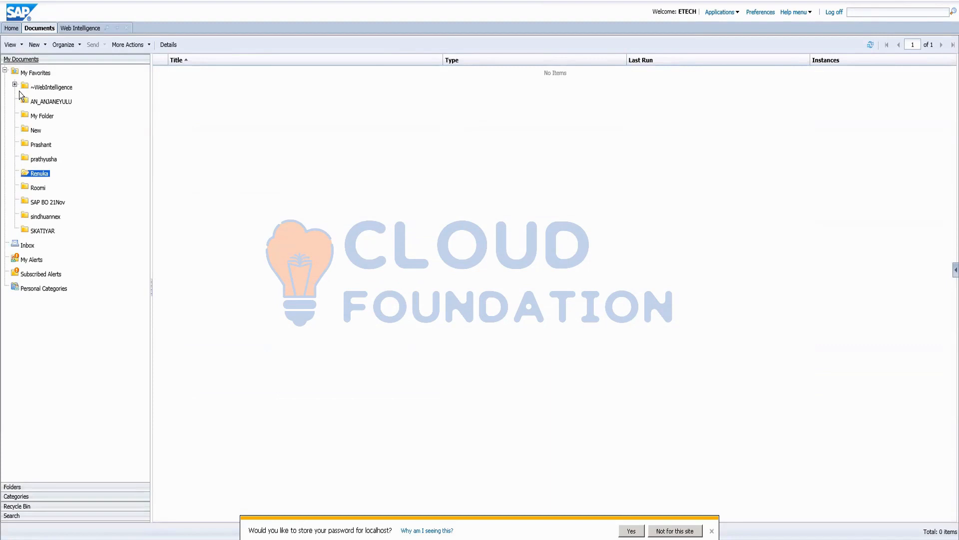
{"action": "left_click", "coordinate": [60, 93]}
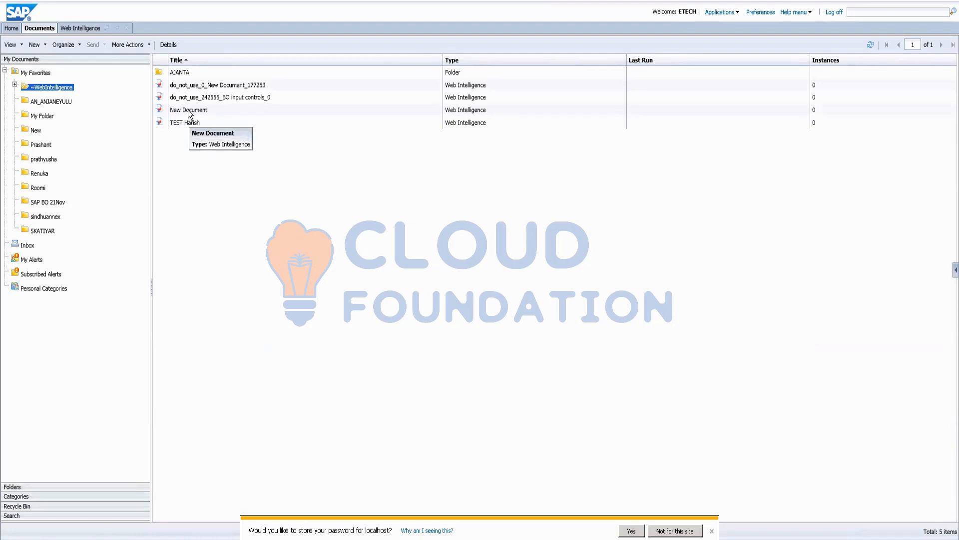
{"action": "double_click", "coordinate": [219, 98]}
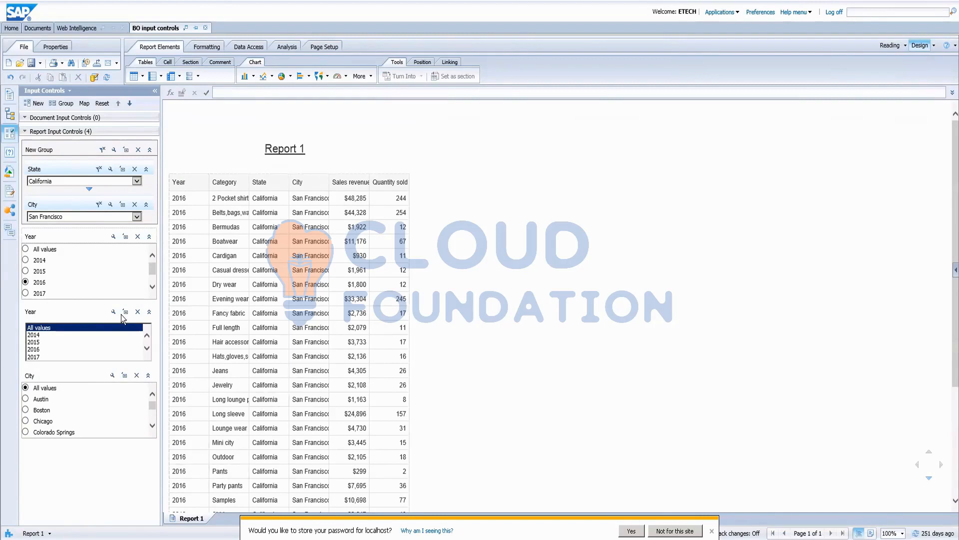
Filter Report 1 with the Year input control, first for 2019 and finally for 2018, and review the rows.
{"action": "scroll", "coordinate": [56, 288], "scroll_direction": "down", "scroll_amount": 1}
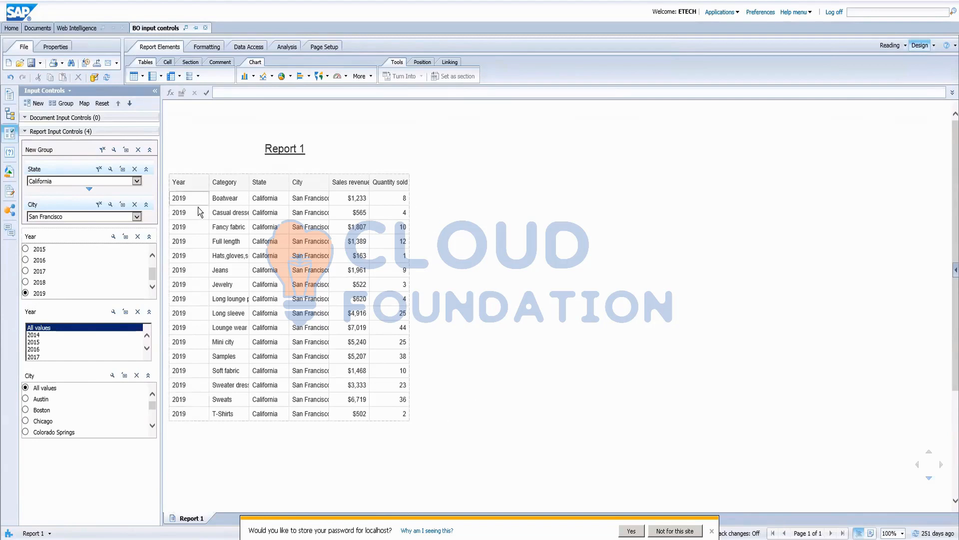
{"action": "left_click", "coordinate": [189, 416]}
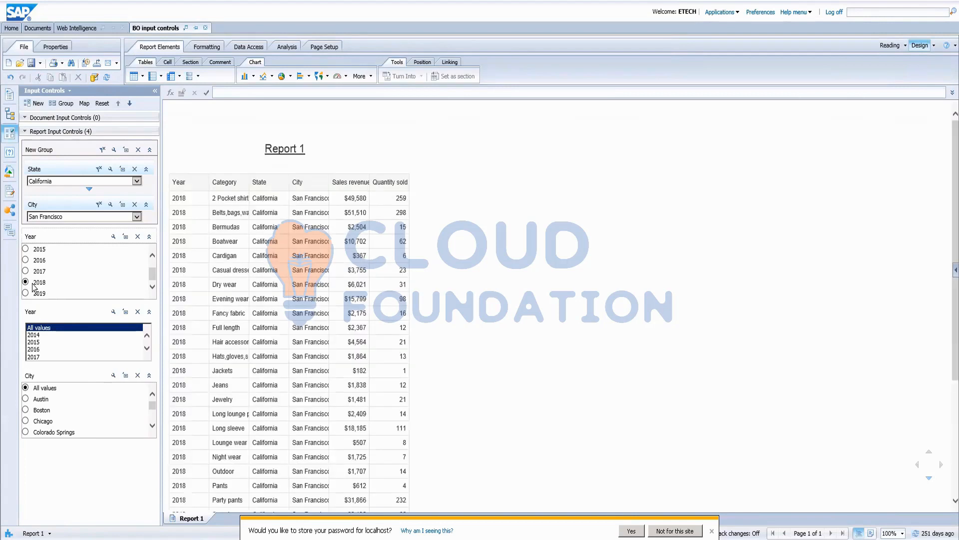
{"action": "scroll", "coordinate": [323, 276], "scroll_direction": "down", "scroll_amount": 3}
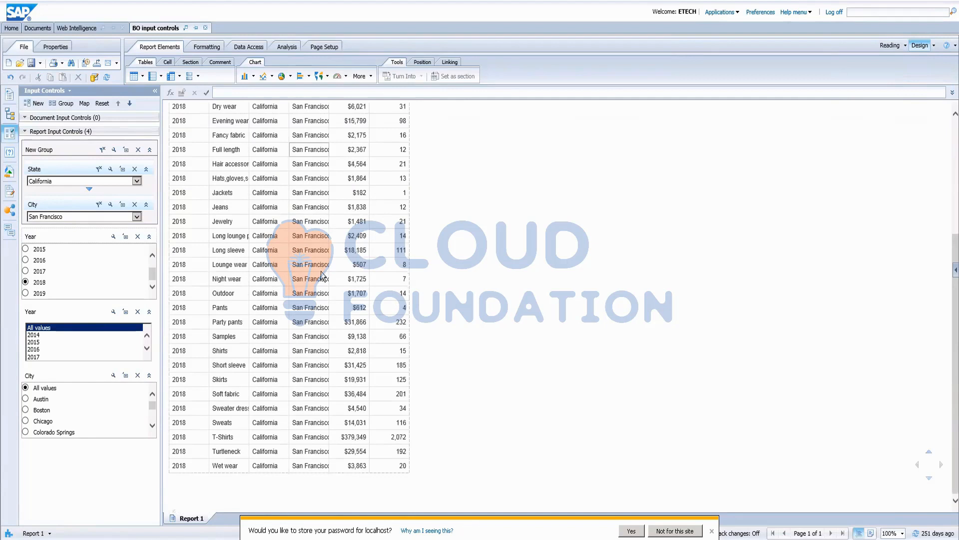
{"action": "scroll", "coordinate": [322, 276], "scroll_direction": "up", "scroll_amount": 3}
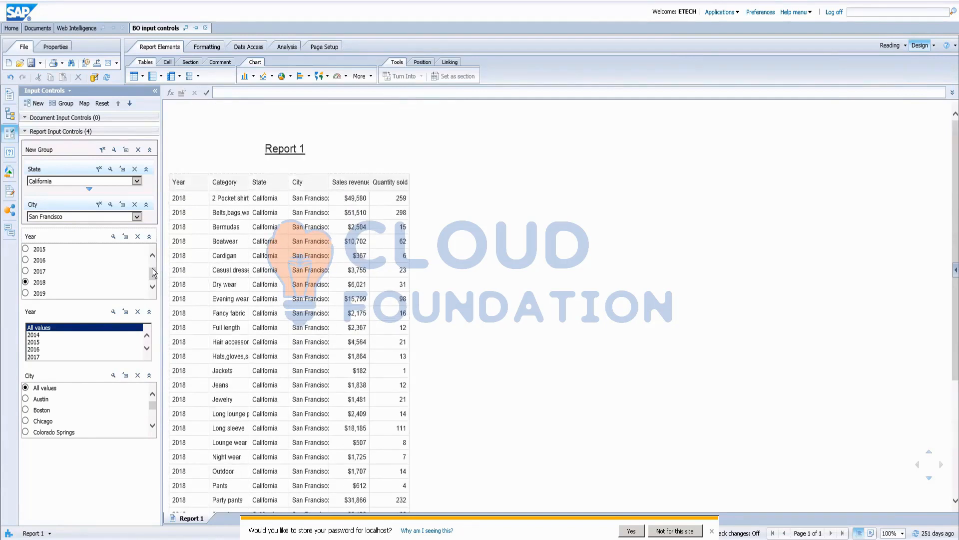
In the grouped input controls, set the city to Los Angeles, then choose New York as the state.
{"action": "left_click", "coordinate": [62, 222]}
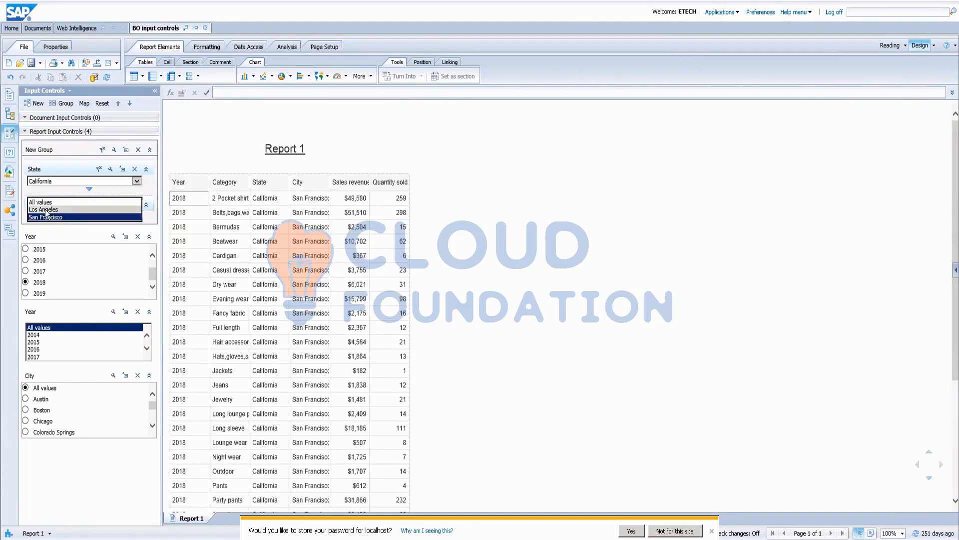
{"action": "left_click", "coordinate": [46, 214]}
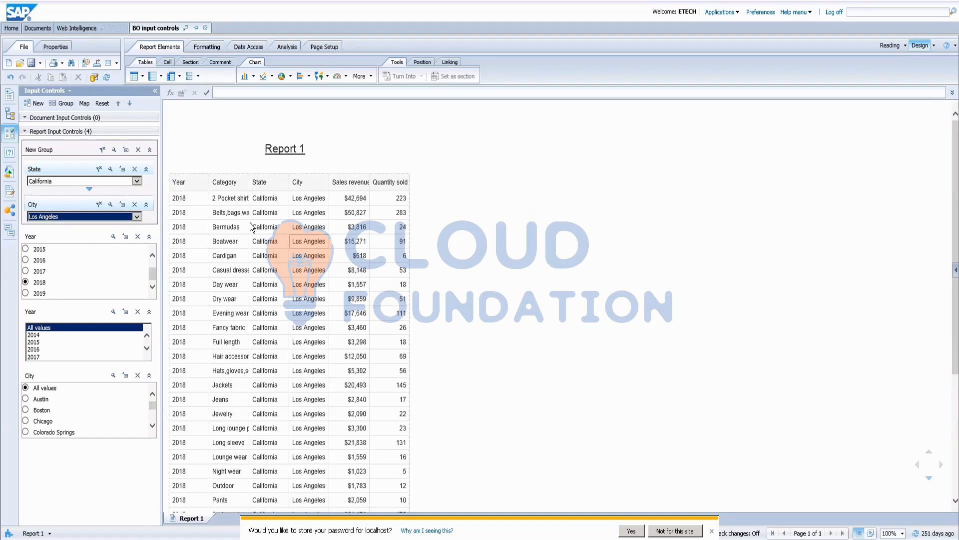
{"action": "left_click", "coordinate": [120, 182]}
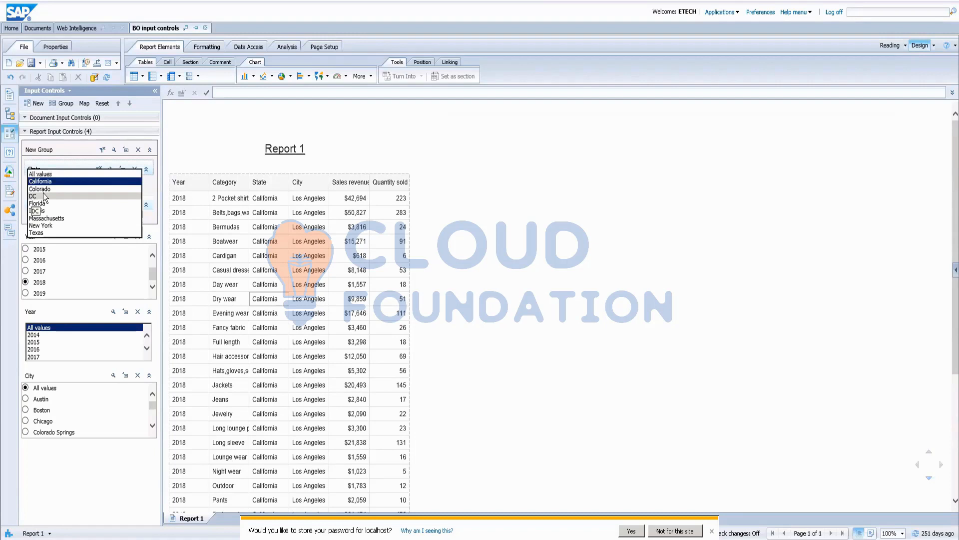
{"action": "left_click", "coordinate": [52, 228]}
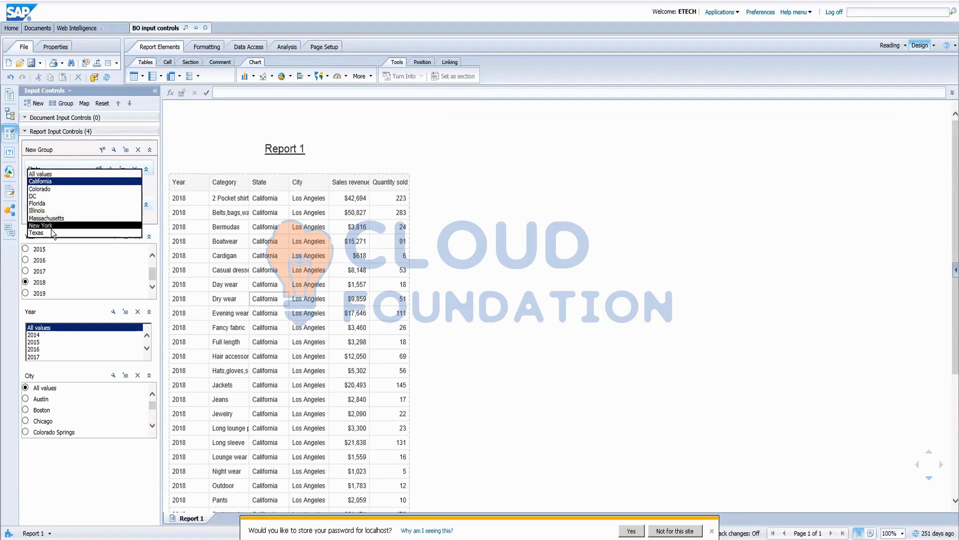